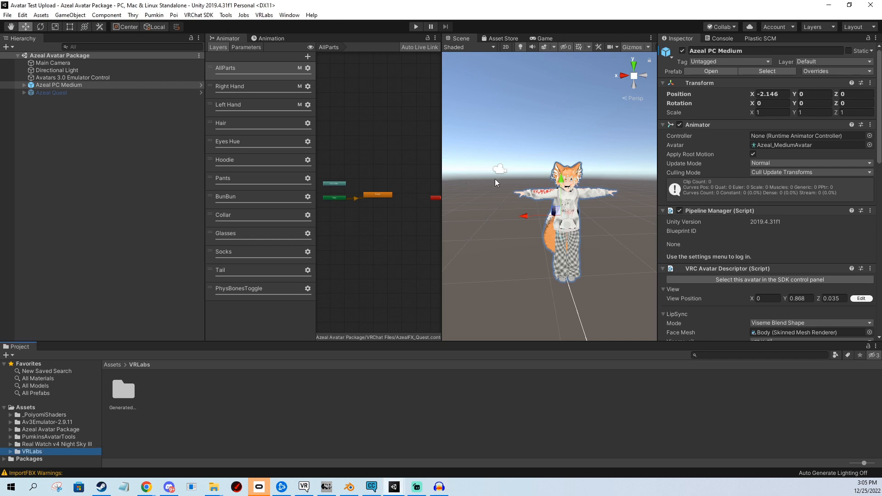
# Step: Look through the _PoiyomiShaders, Real Watch v4 Night Sky III and VRLabs asset folders and check that the Avatars 3.0 Manager is available
pyautogui.moveTo(566, 183); pyautogui.dragTo(564, 181, button='middle')
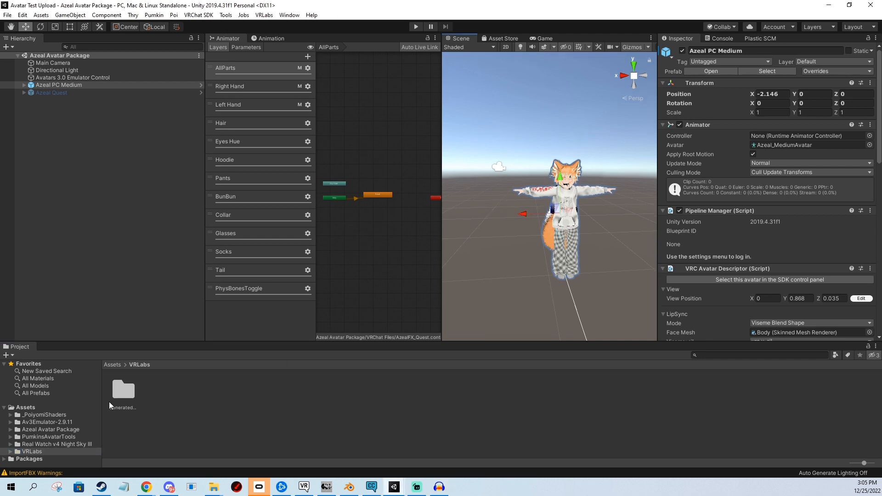
pyautogui.click(54, 415)
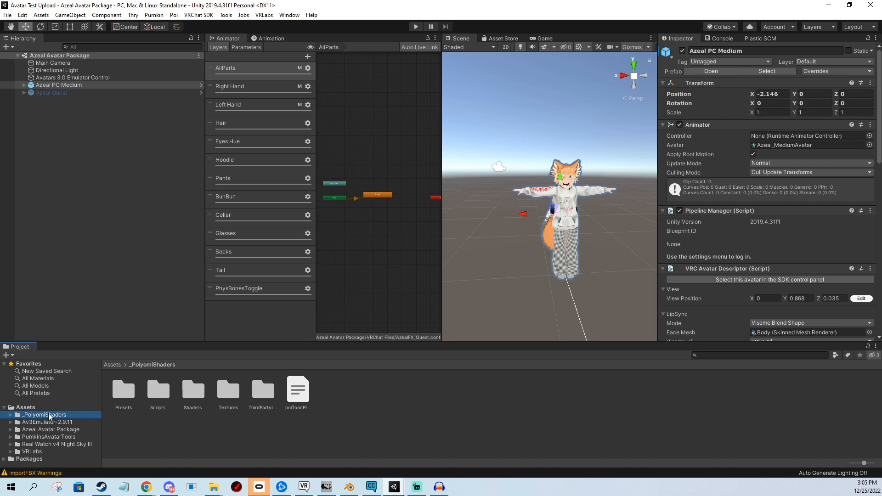
pyautogui.click(56, 444)
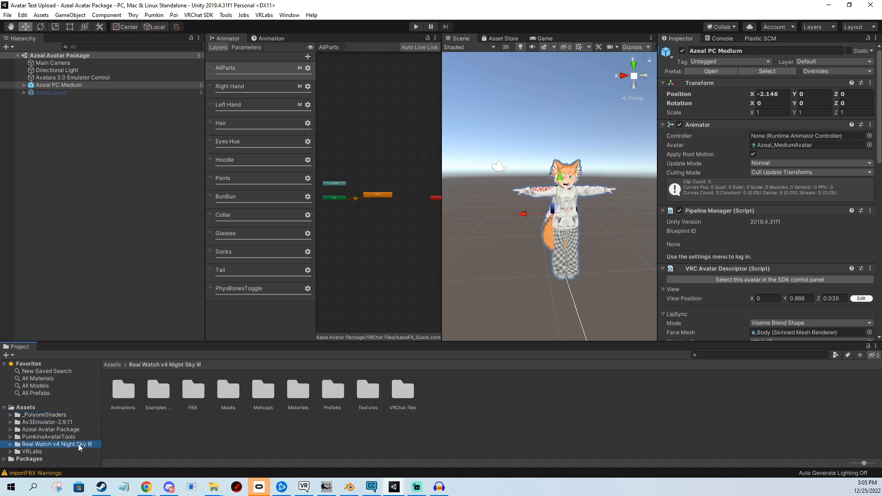
pyautogui.click(38, 451)
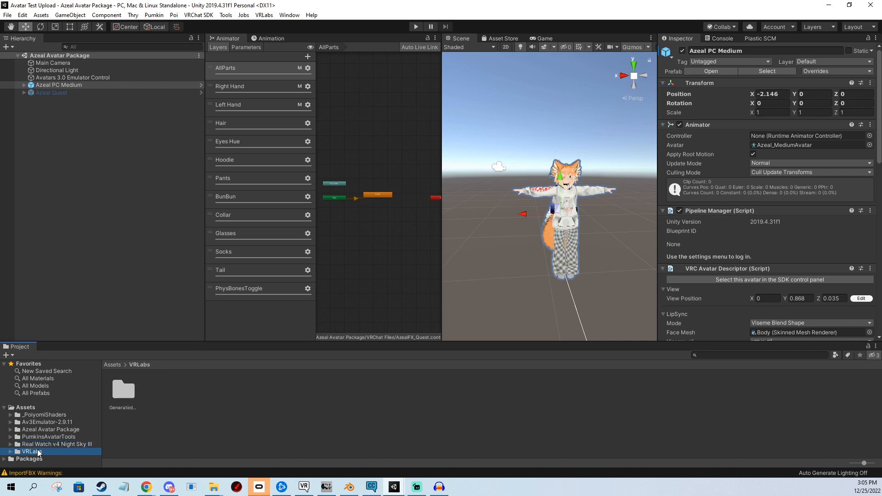
pyautogui.click(265, 17)
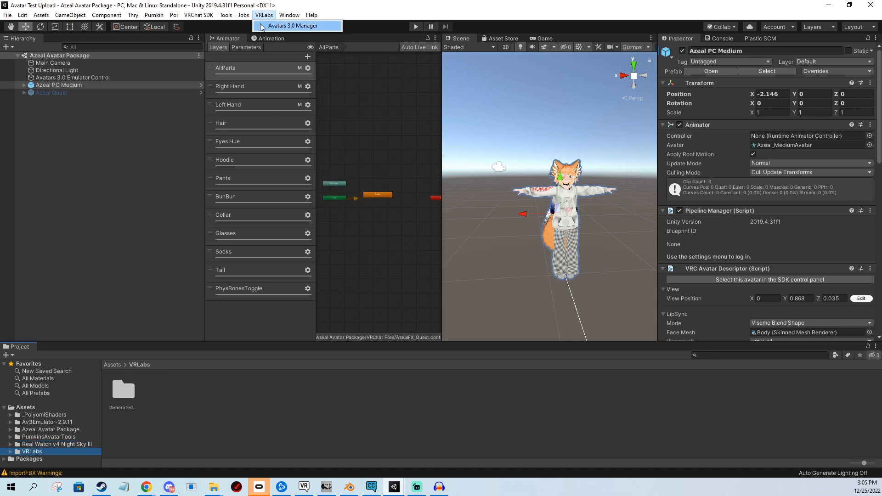
pyautogui.click(387, 3)
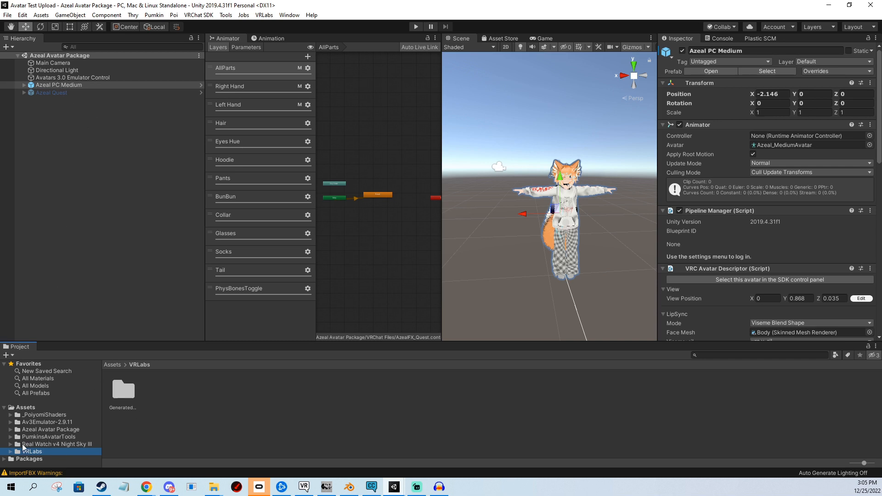
# Step: Browse the Real Watch v4 Night Sky III folders to the White Hands prefabs and preview the Constellations version of RealWatch
pyautogui.click(11, 444)
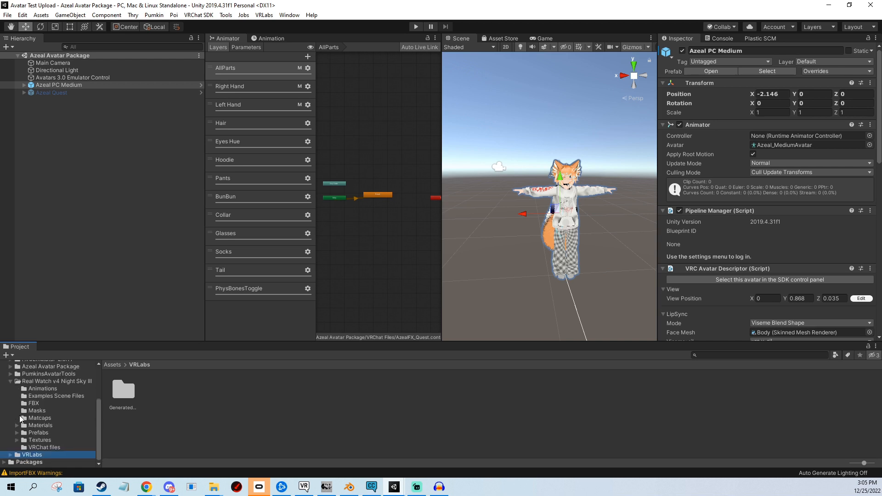
pyautogui.click(45, 395)
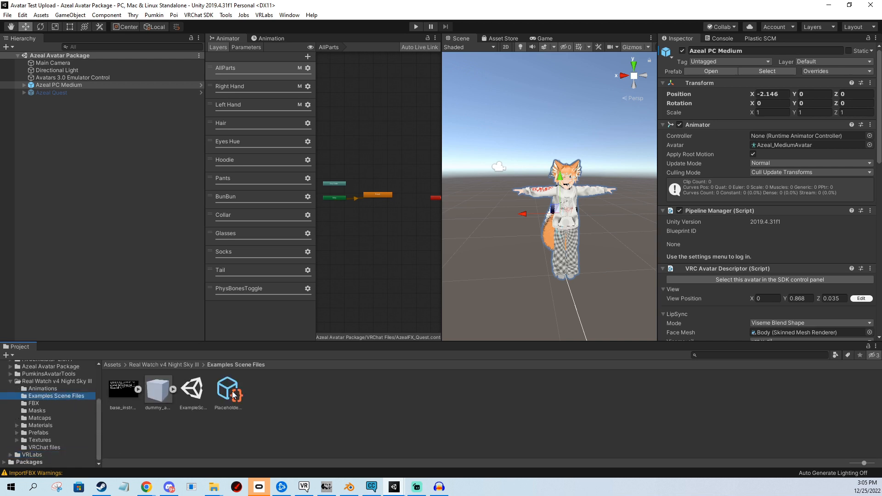
pyautogui.moveTo(100, 404); pyautogui.dragTo(99, 407)
pyautogui.click(38, 433)
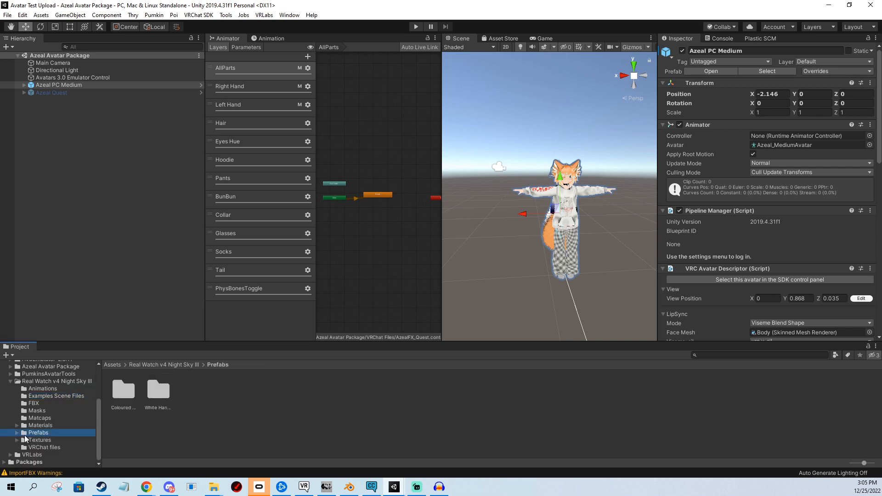
pyautogui.doubleClick(161, 389)
pyautogui.click(126, 396)
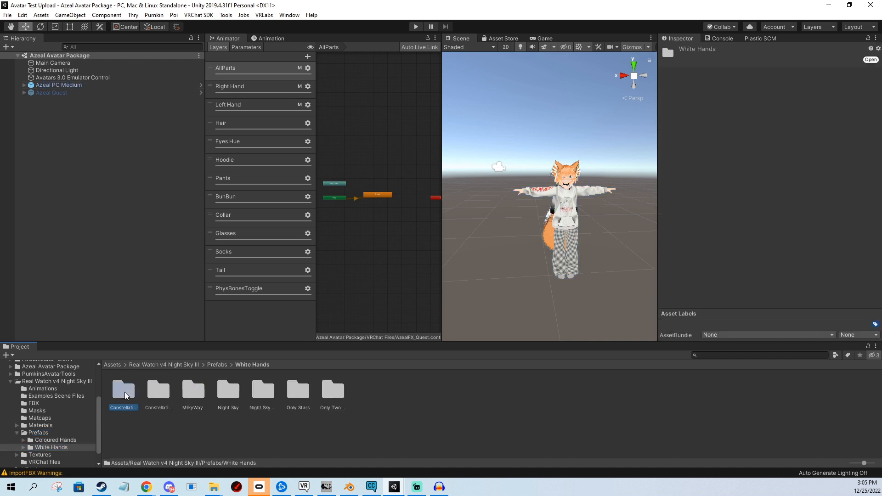
pyautogui.doubleClick(126, 396)
pyautogui.scroll(-2, 51, 435)
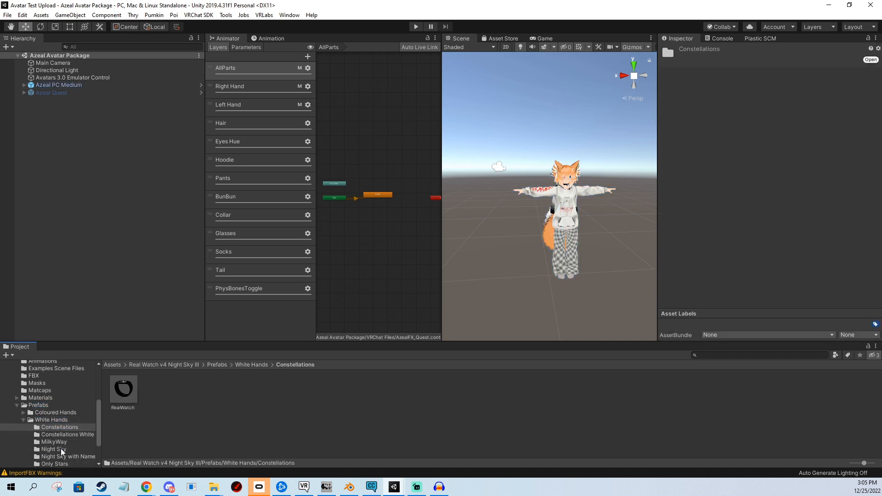
pyautogui.scroll(-2, 61, 451)
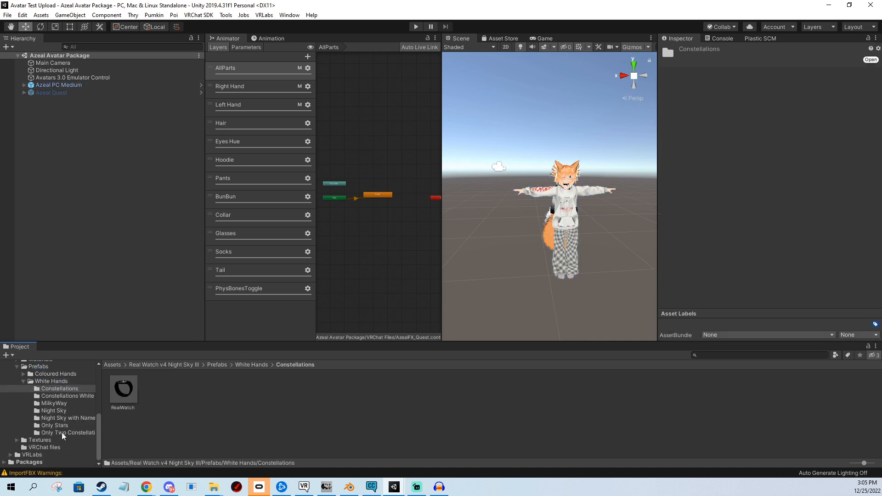
pyautogui.click(125, 393)
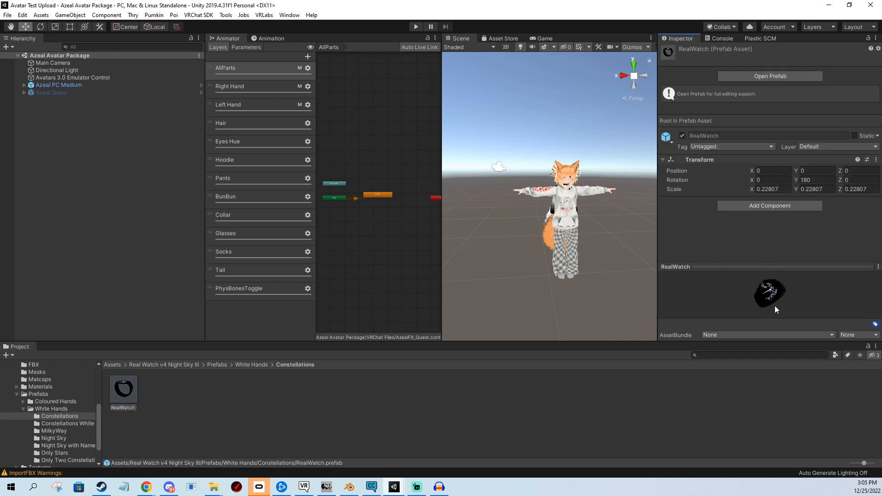
# Step: Add the Night Sky RealWatch prefab from White Hands to the scene as a child of Azeal PC Medium
pyautogui.click(55, 439)
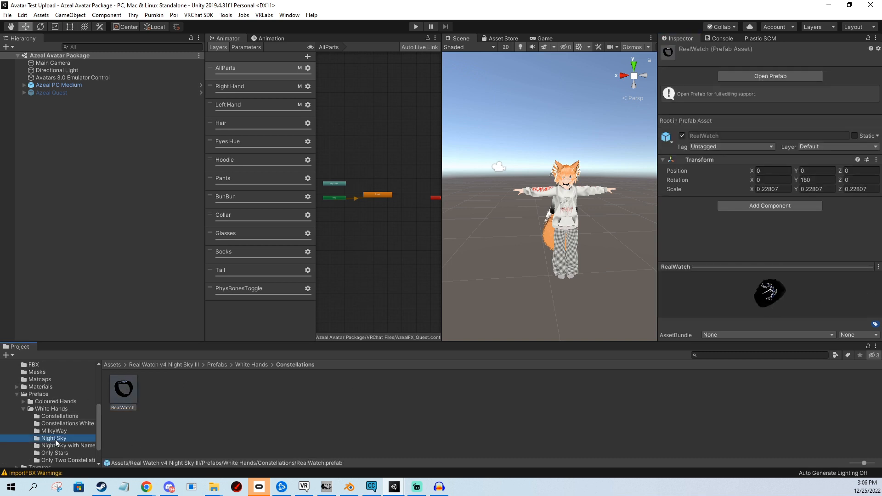
pyautogui.click(118, 394)
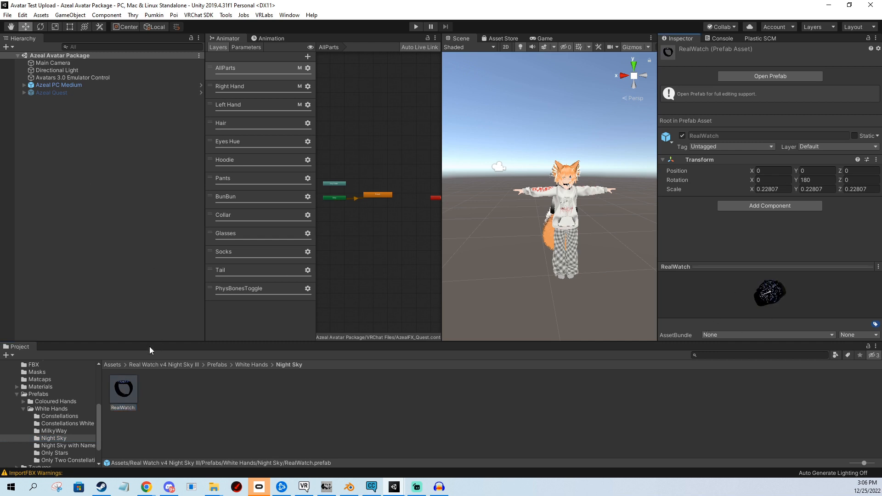
pyautogui.click(24, 85)
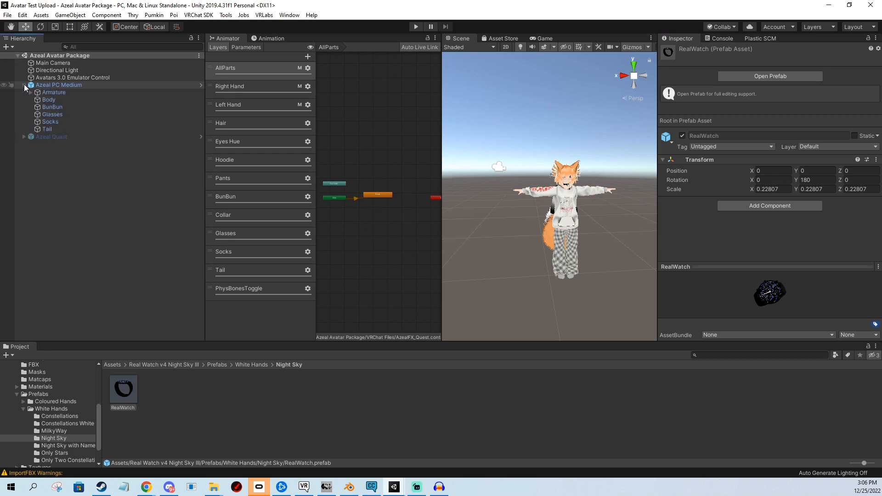
pyautogui.click(46, 84)
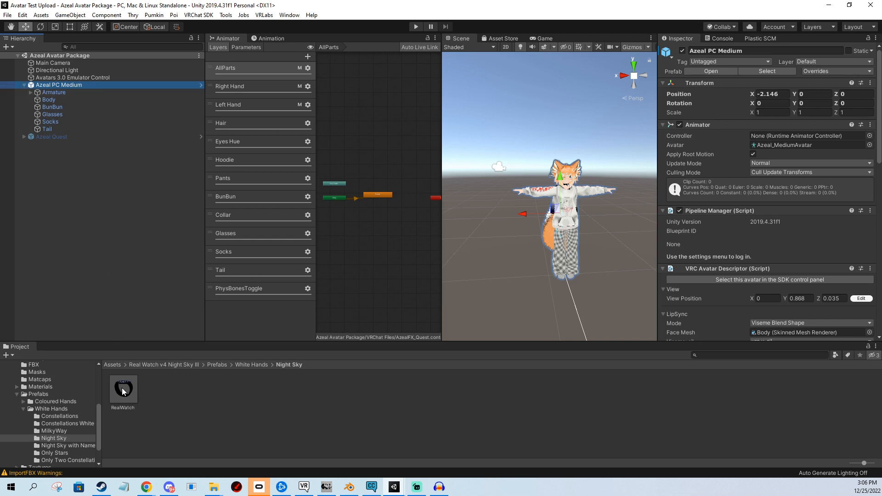
pyautogui.moveTo(123, 391); pyautogui.dragTo(59, 85)
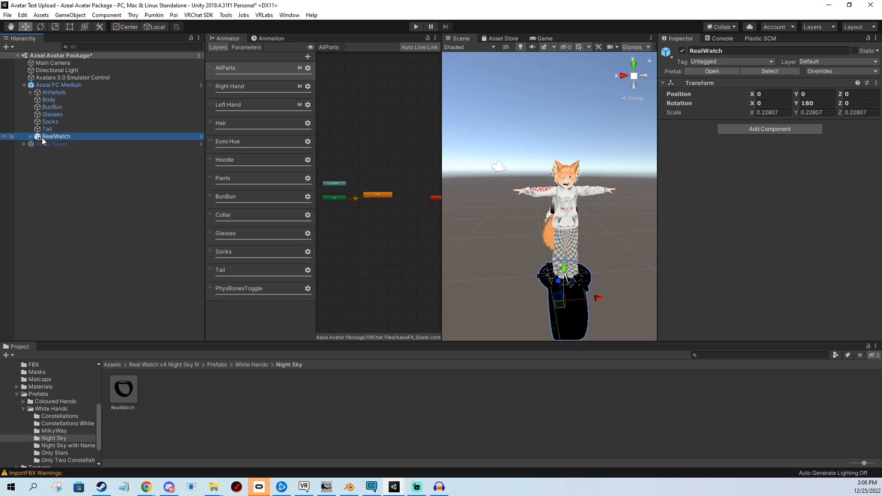
# Step: Add a Parent Constraint component to RealWatch and give it one empty source slot
pyautogui.moveTo(593, 192); pyautogui.dragTo(606, 237, button='right')
pyautogui.moveTo(606, 238); pyautogui.dragTo(580, 249, button='middle')
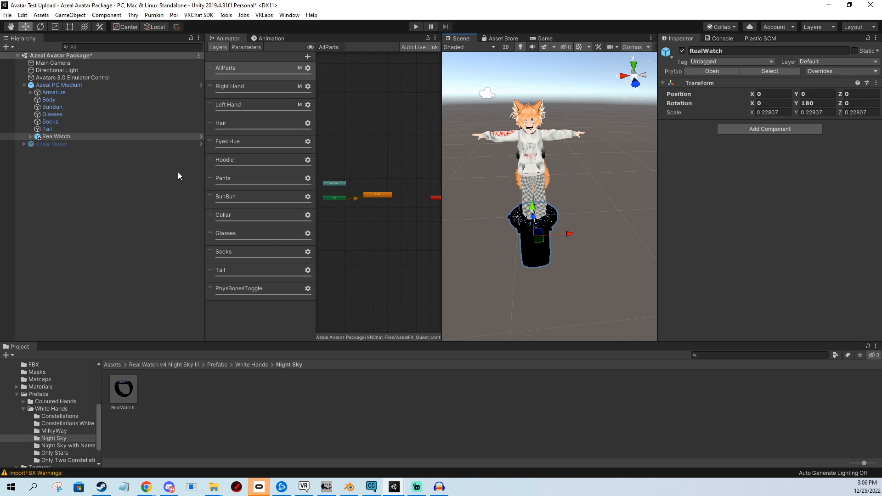
pyautogui.click(775, 131)
pyautogui.click(758, 161)
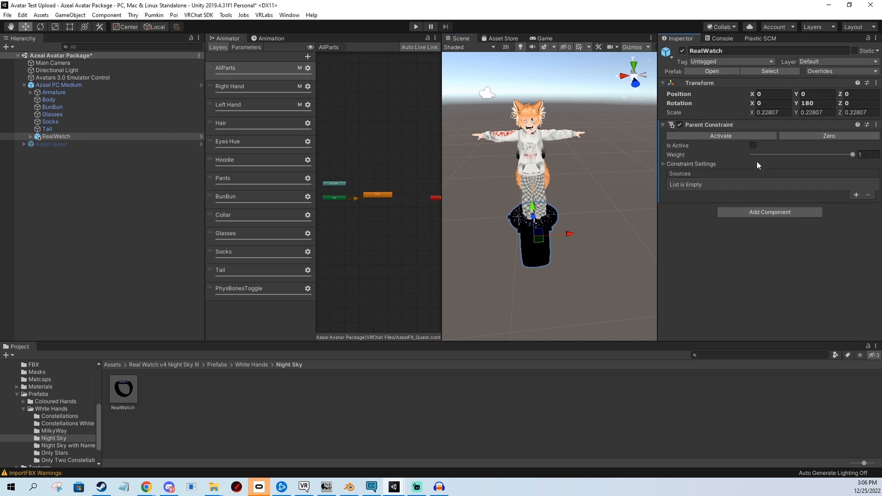
pyautogui.click(856, 195)
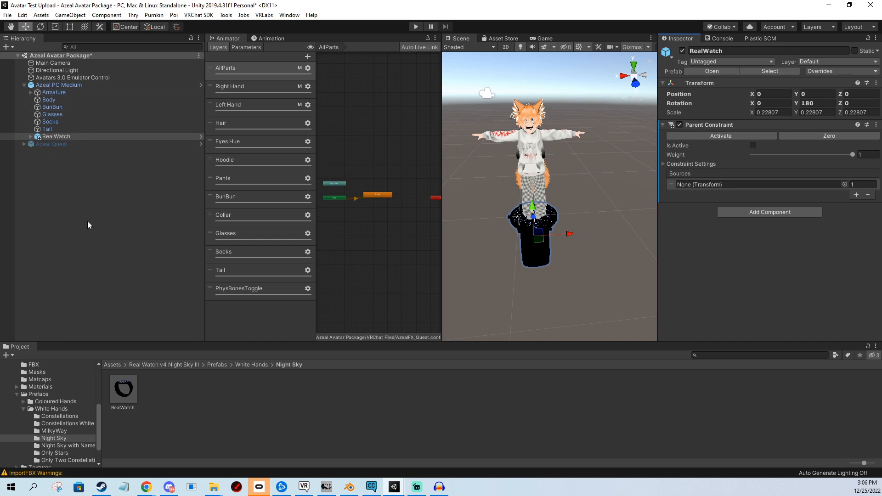
# Step: Expand the avatar's armature through hips, spine, chest and left shoulder down to the left arm bones, and select the left elbow
pyautogui.click(30, 92)
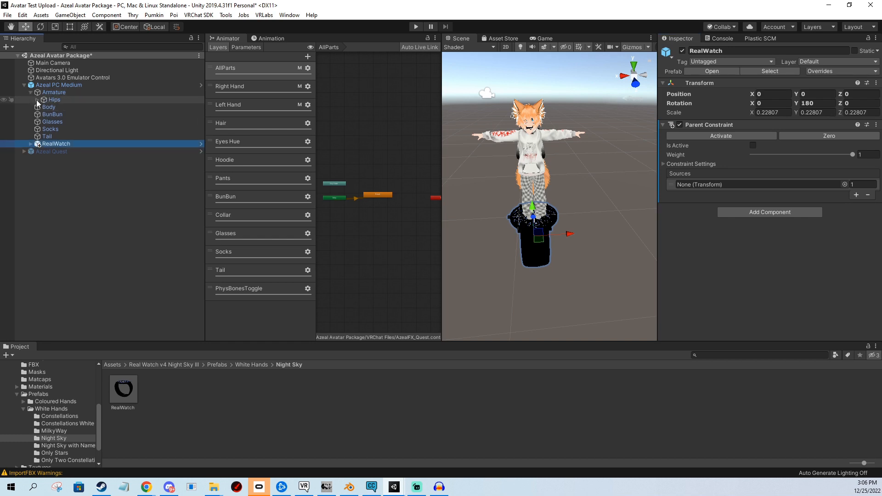
pyautogui.click(37, 100)
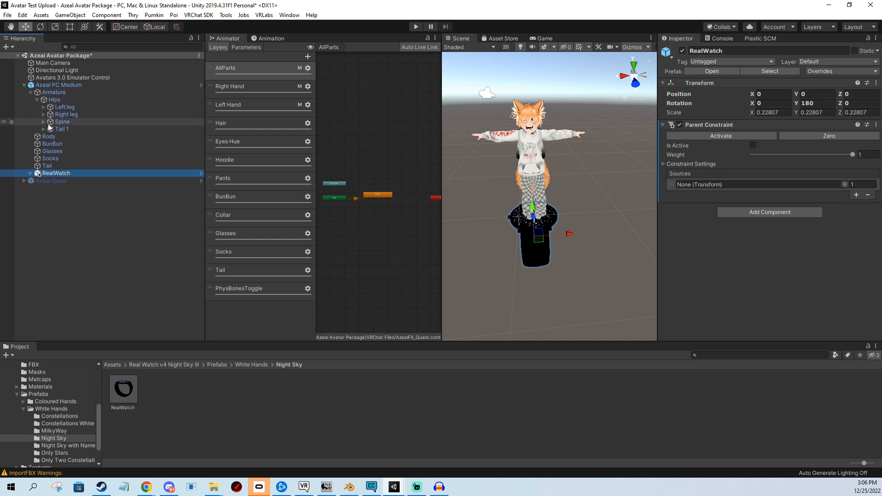
pyautogui.click(43, 121)
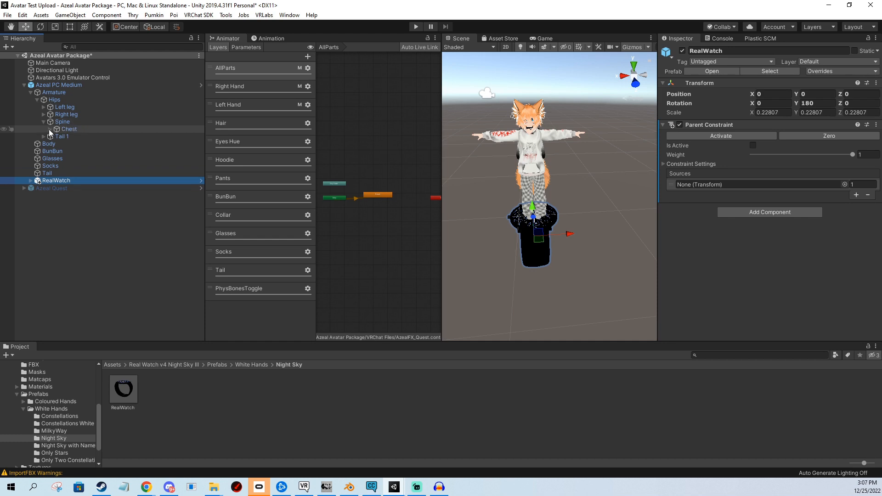
pyautogui.click(49, 129)
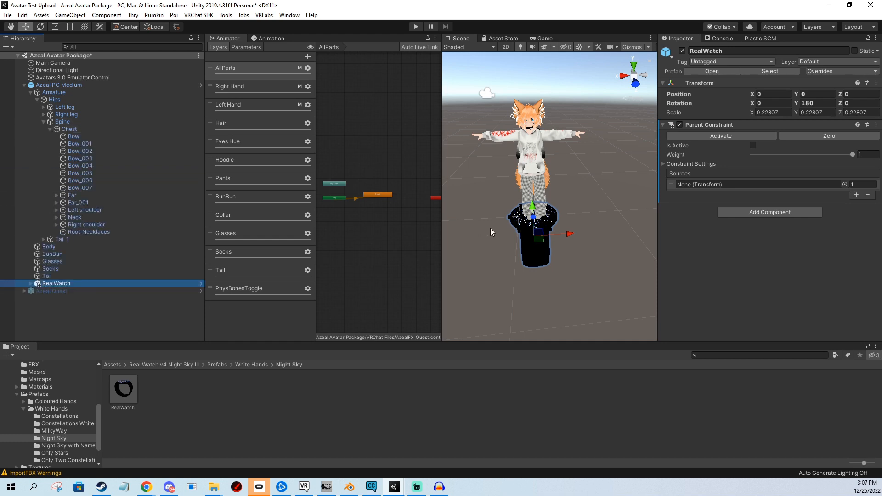
pyautogui.moveTo(73, 213); pyautogui.dragTo(51, 210)
pyautogui.click(526, 206)
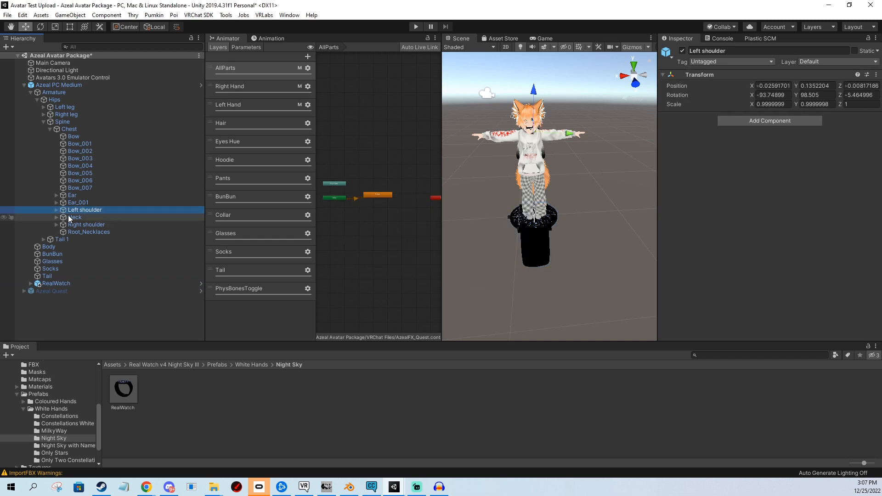
pyautogui.click(55, 210)
pyautogui.click(63, 217)
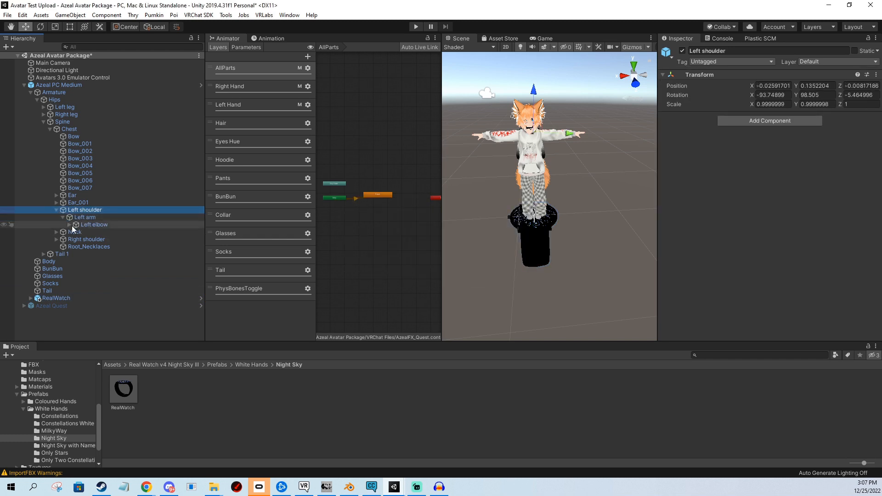
pyautogui.click(100, 225)
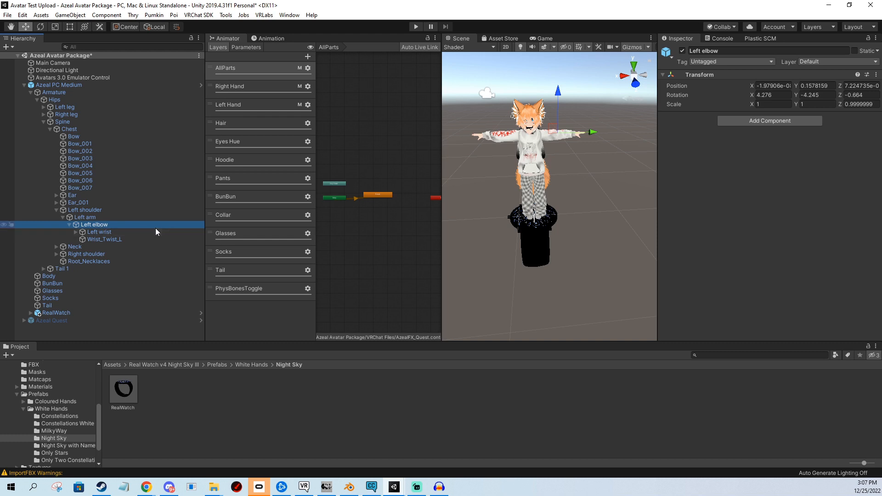
pyautogui.click(102, 232)
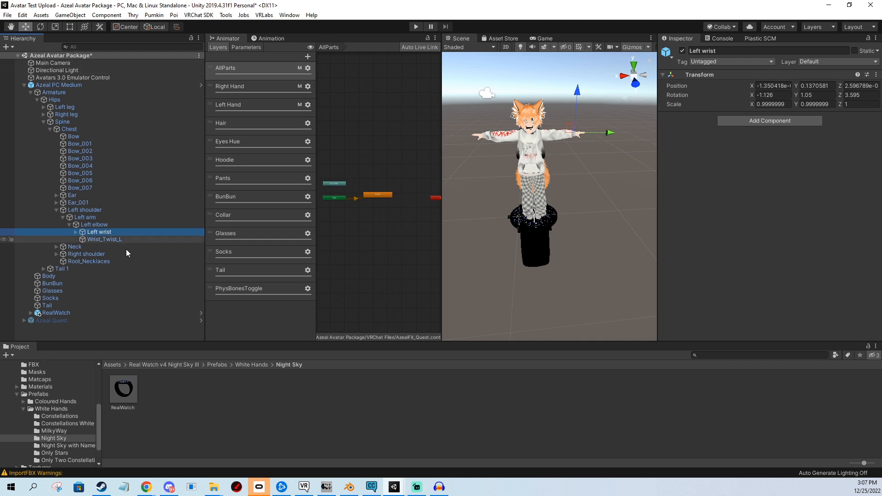
pyautogui.click(107, 225)
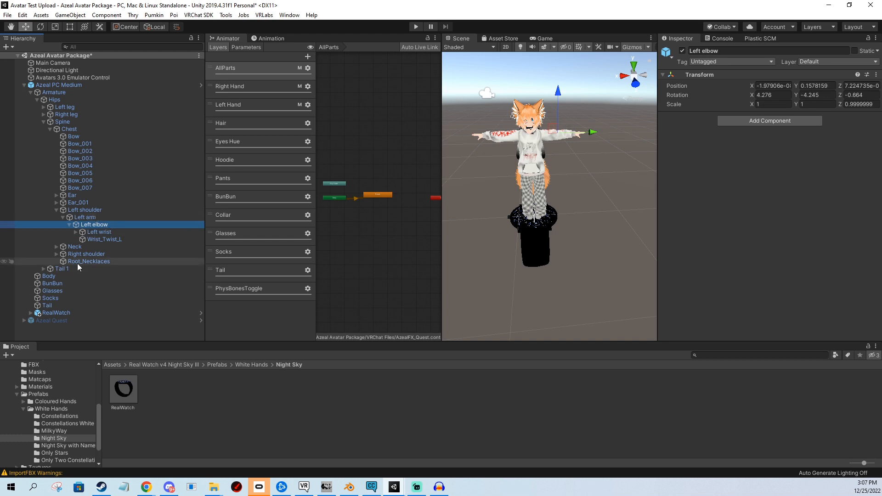
# Step: Create an empty child object under the left elbow bone and name it WatchAnchor
pyautogui.rightClick(93, 225)
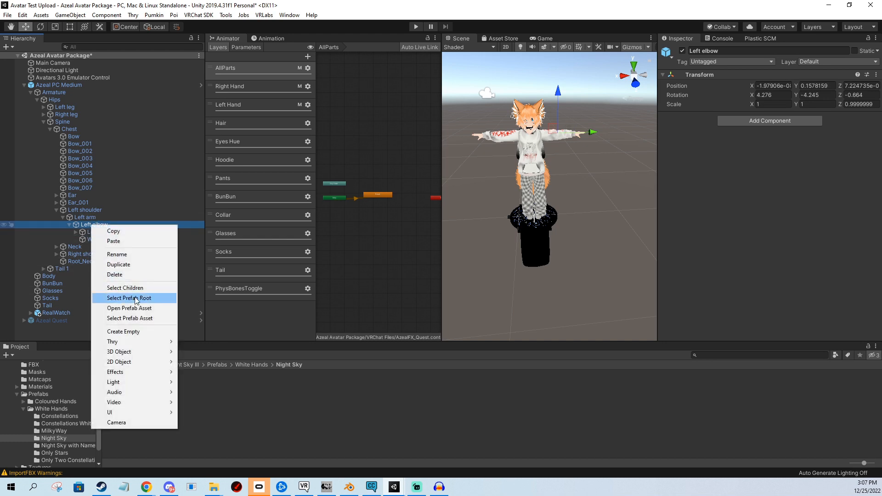
pyautogui.click(132, 332)
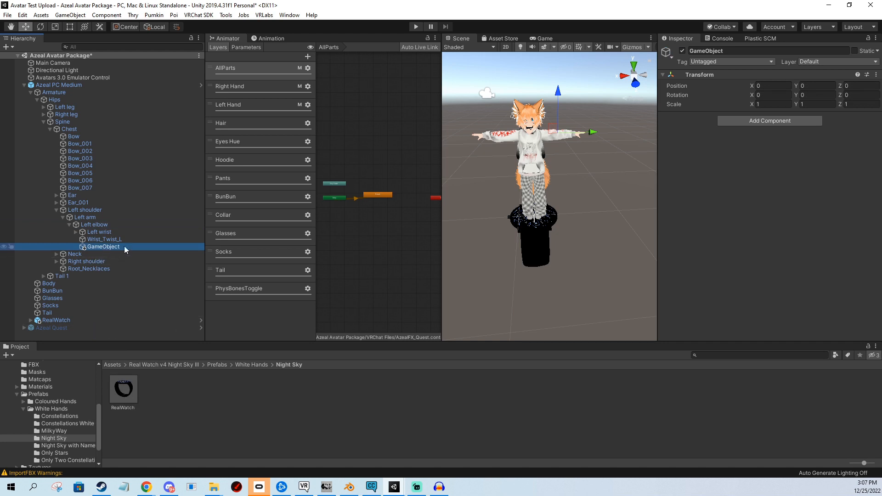
pyautogui.click(743, 50)
pyautogui.write('WatchAnchor')
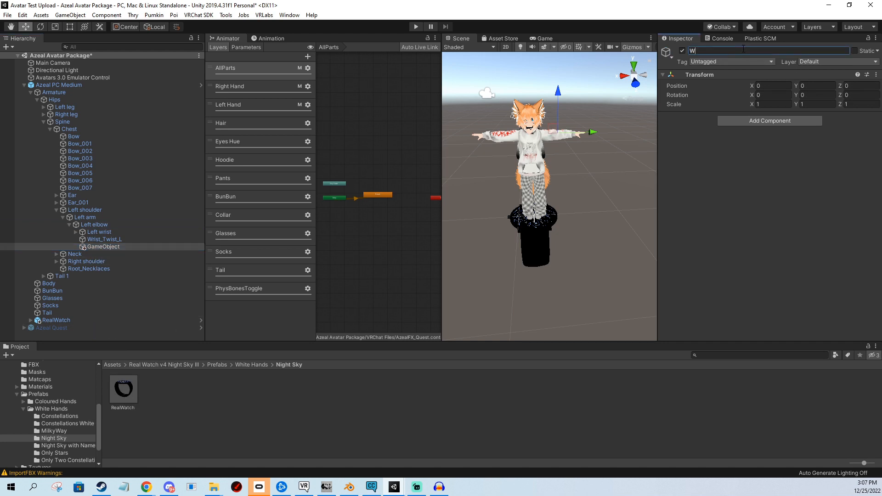
pyautogui.press('Return')
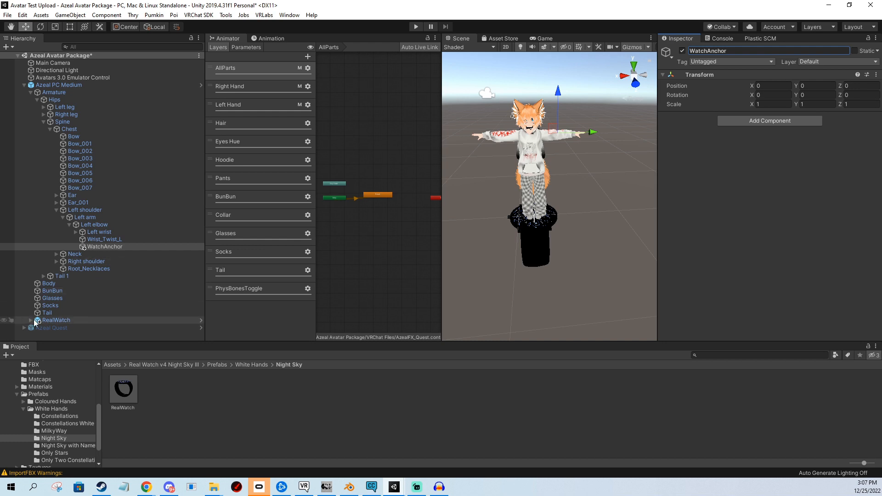
# Step: Assign WatchAnchor as the source of RealWatch's Parent Constraint and zero the constraint
pyautogui.click(58, 321)
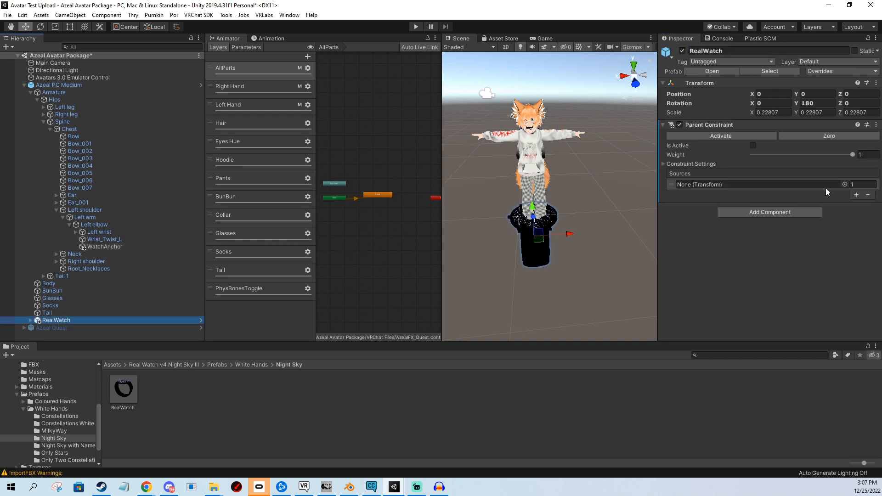
pyautogui.moveTo(108, 247); pyautogui.dragTo(744, 181)
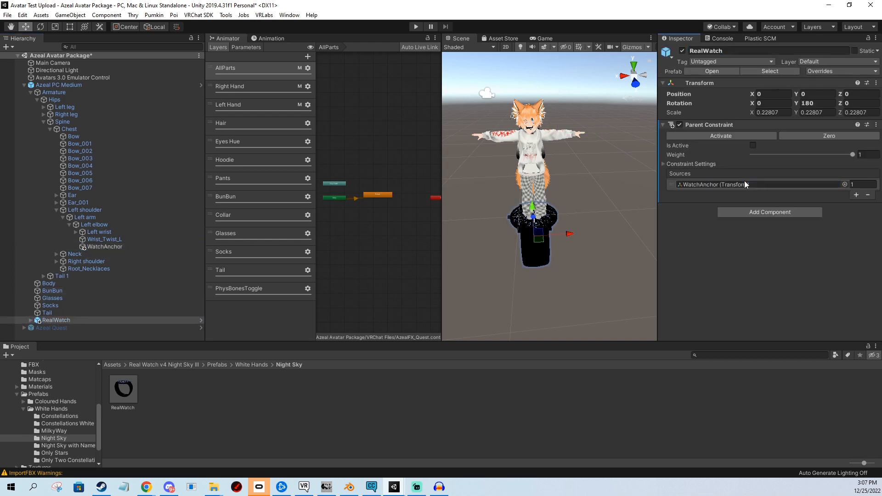
pyautogui.keyDown('alt'); pyautogui.moveTo(633, 151); pyautogui.dragTo(535, 204); pyautogui.keyUp('alt')
pyautogui.scroll(4, 508, 198)
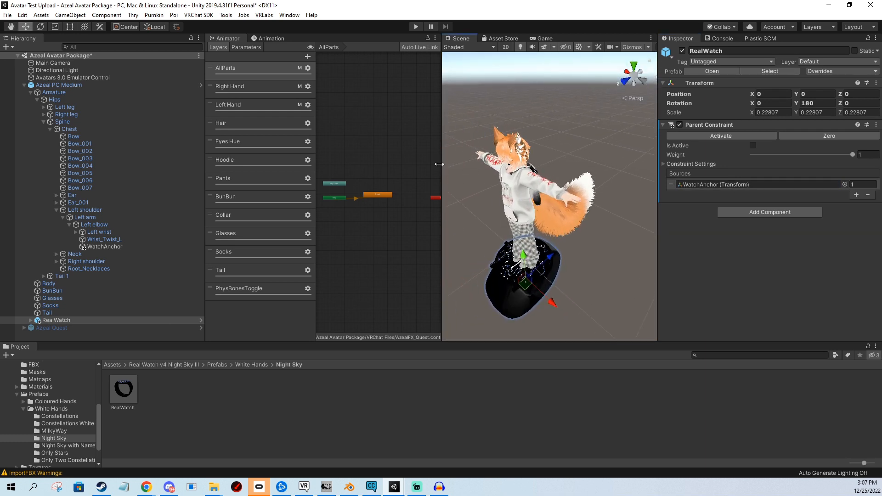
pyautogui.moveTo(441, 164); pyautogui.dragTo(323, 171)
pyautogui.keyDown('alt'); pyautogui.moveTo(488, 170); pyautogui.dragTo(537, 151); pyautogui.keyUp('alt')
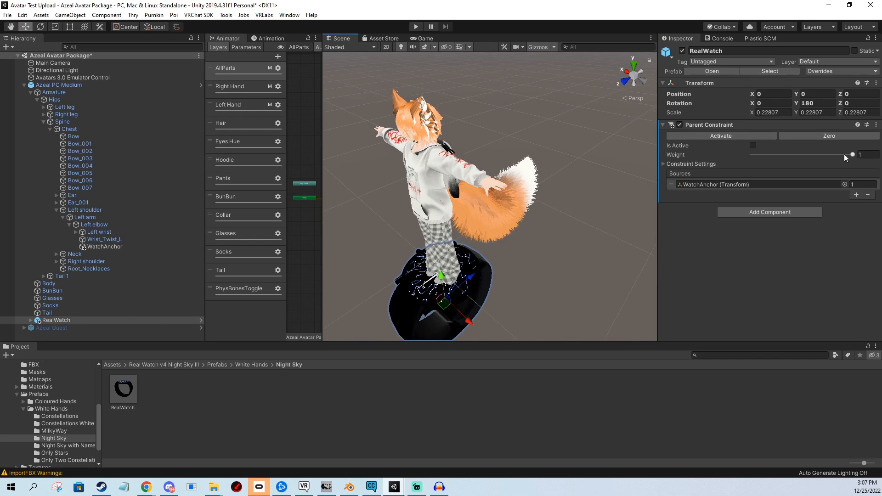
pyautogui.click(826, 137)
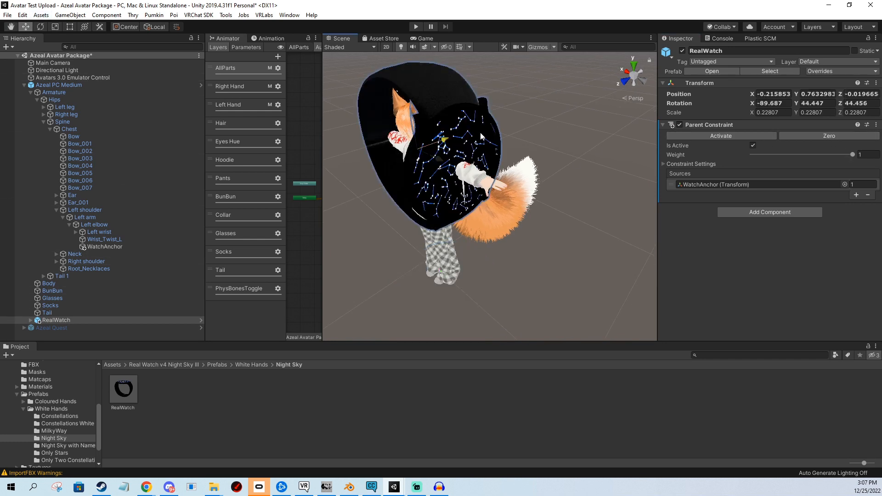
# Step: Move WatchAnchor along the left forearm toward the wrist, to a Y position of about 0.134
pyautogui.click(97, 246)
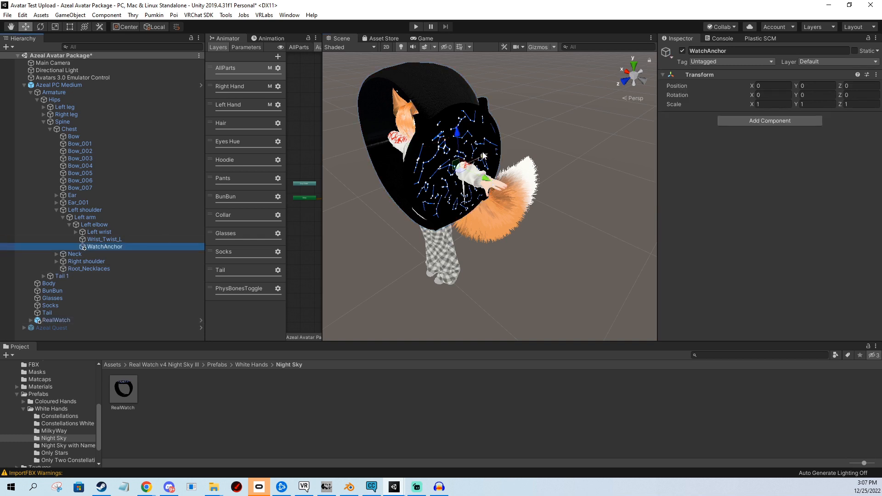
pyautogui.hotkey('ctrl', 'z')
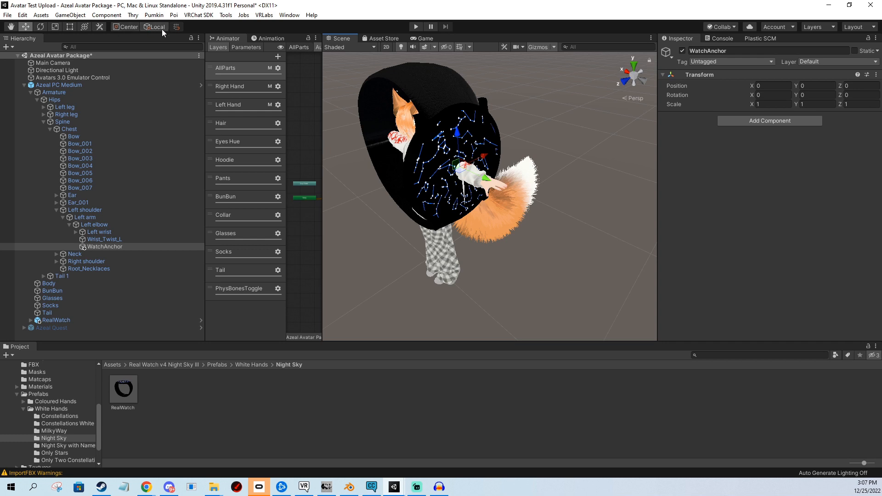
pyautogui.moveTo(488, 179); pyautogui.dragTo(507, 185)
# Step: Rotate WatchAnchor about its X axis and set its X rotation to 90
pyautogui.click(40, 26)
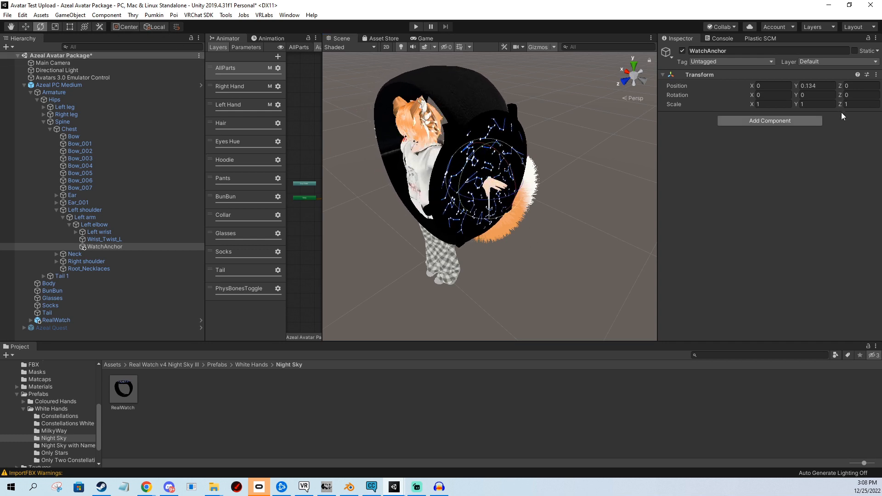
pyautogui.moveTo(514, 170); pyautogui.dragTo(524, 115)
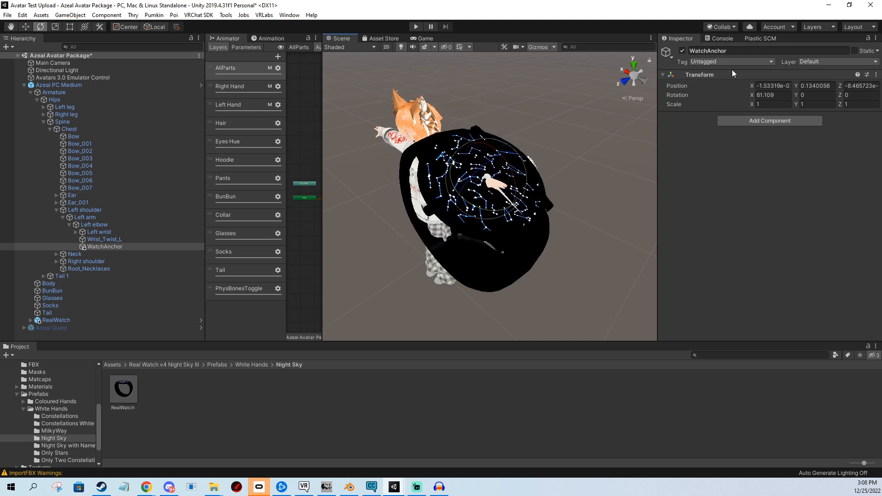
pyautogui.click(772, 94)
pyautogui.write('90')
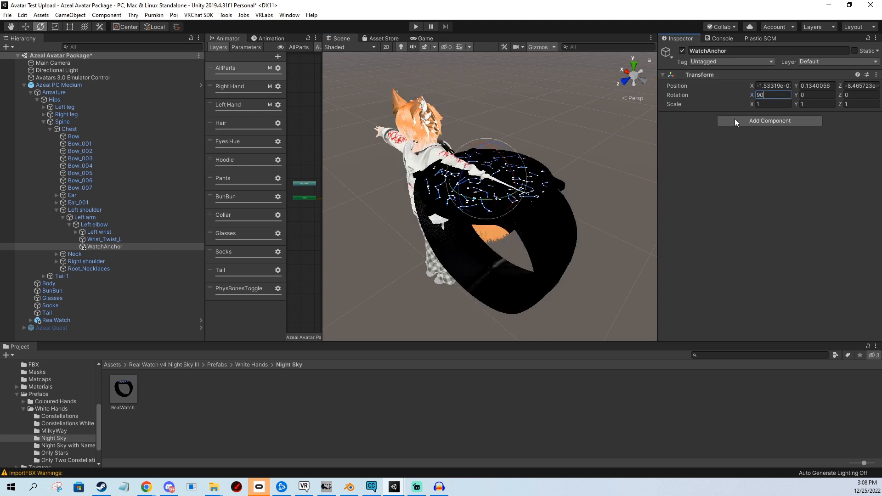
# Step: Turn the watch face around on the arm to about 90 in Y and Z, and set WatchAnchor's X rotation to 180
pyautogui.keyDown('alt'); pyautogui.moveTo(581, 142); pyautogui.dragTo(524, 250); pyautogui.keyUp('alt')
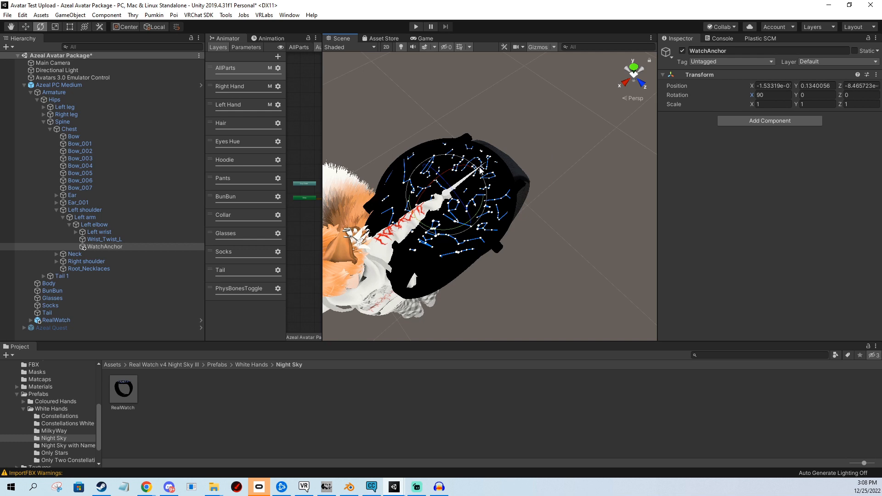
pyautogui.keyDown('alt'); pyautogui.moveTo(500, 200); pyautogui.dragTo(398, 155); pyautogui.keyUp('alt')
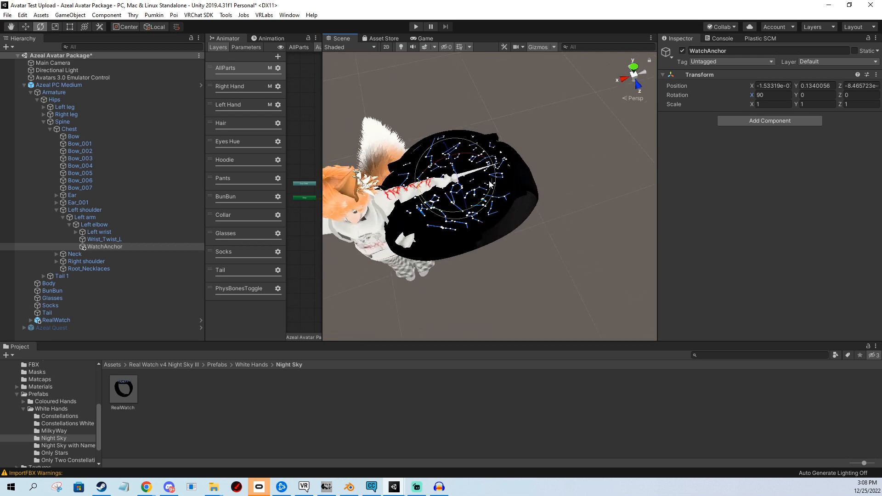
pyautogui.moveTo(488, 193); pyautogui.dragTo(522, 117)
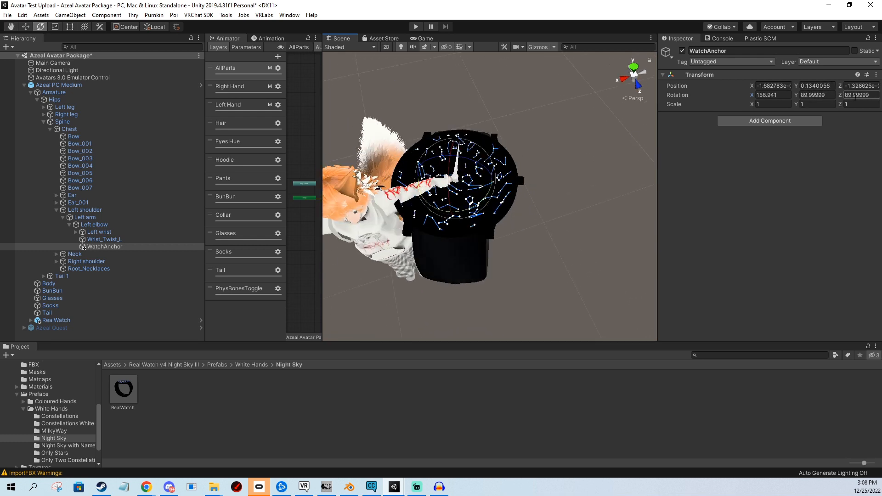
pyautogui.click(861, 97)
pyautogui.click(773, 95)
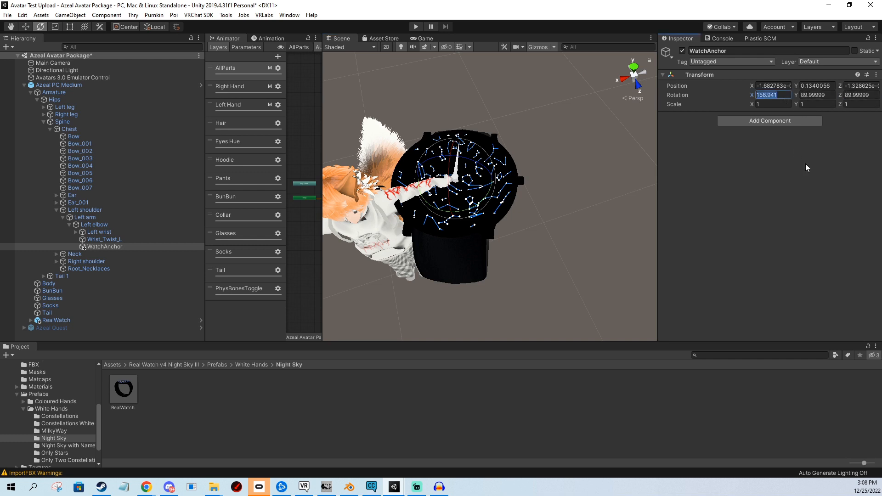
pyautogui.write('180')
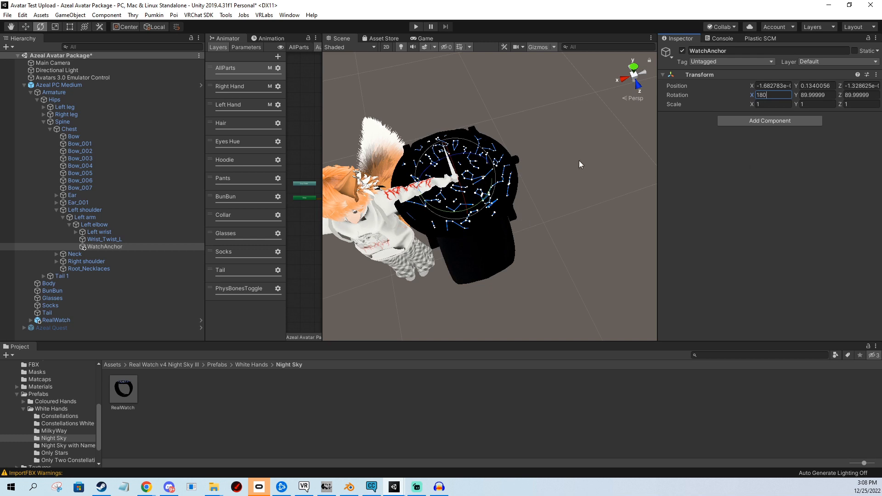
# Step: Scale RealWatch down uniformly to about 0.031 so it fits the avatar's left wrist
pyautogui.keyDown('alt'); pyautogui.moveTo(556, 161); pyautogui.dragTo(529, 170); pyautogui.keyUp('alt')
pyautogui.click(56, 322)
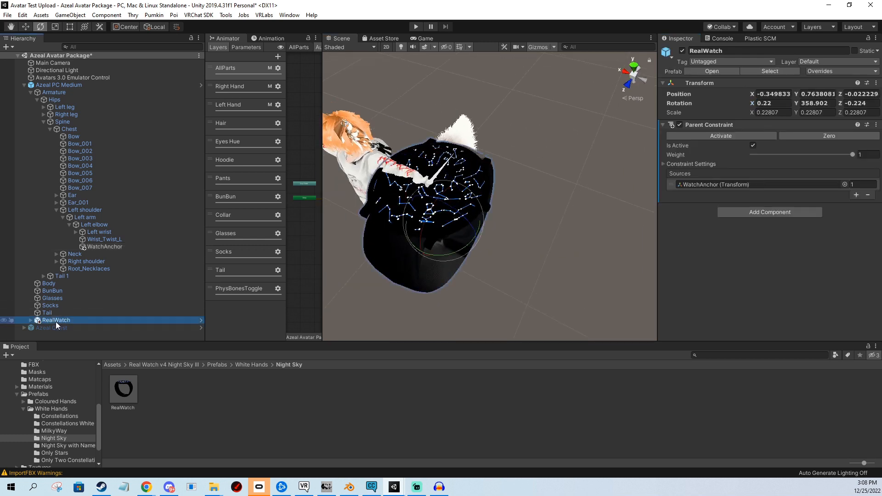
pyautogui.click(55, 27)
pyautogui.moveTo(451, 223); pyautogui.dragTo(437, 182)
pyautogui.scroll(10, 450, 171)
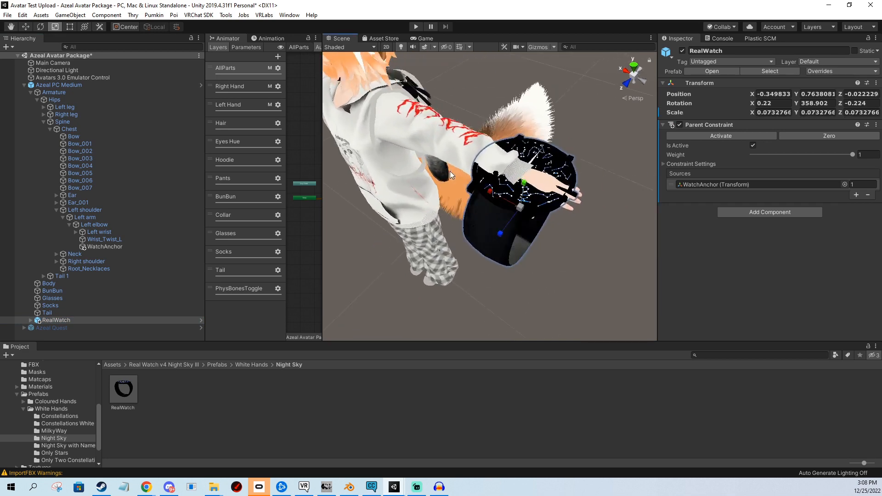
pyautogui.scroll(3, 513, 266)
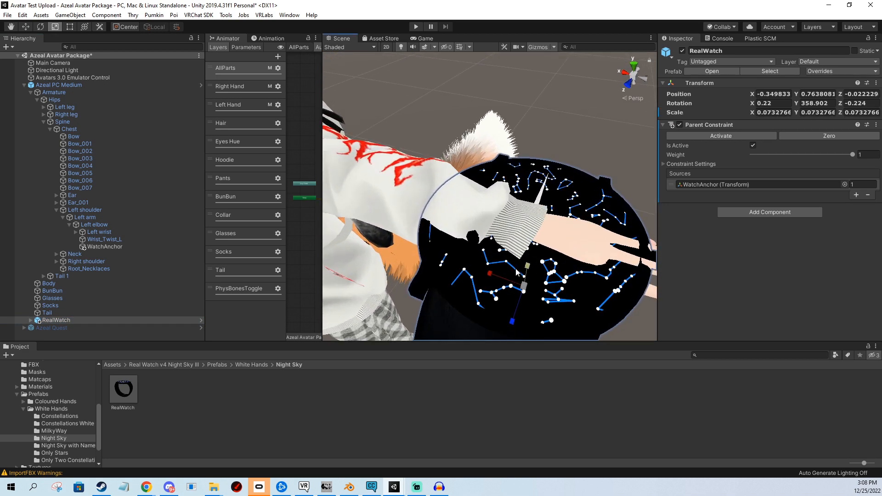
pyautogui.scroll(-2, 516, 266)
pyautogui.moveTo(517, 264); pyautogui.dragTo(513, 285)
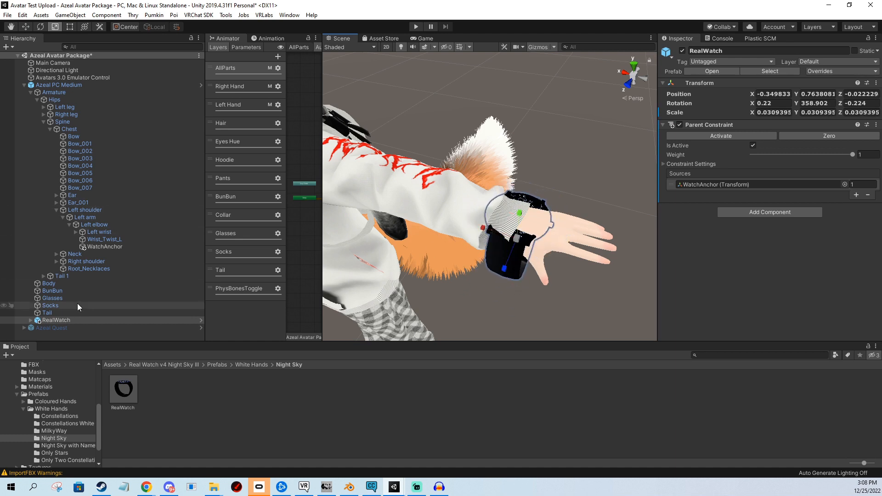
# Step: Reposition WatchAnchor at about Y 0.0958 and Z 0.0229 so the watch sits around the left sleeve cuff
pyautogui.click(111, 247)
pyautogui.click(26, 28)
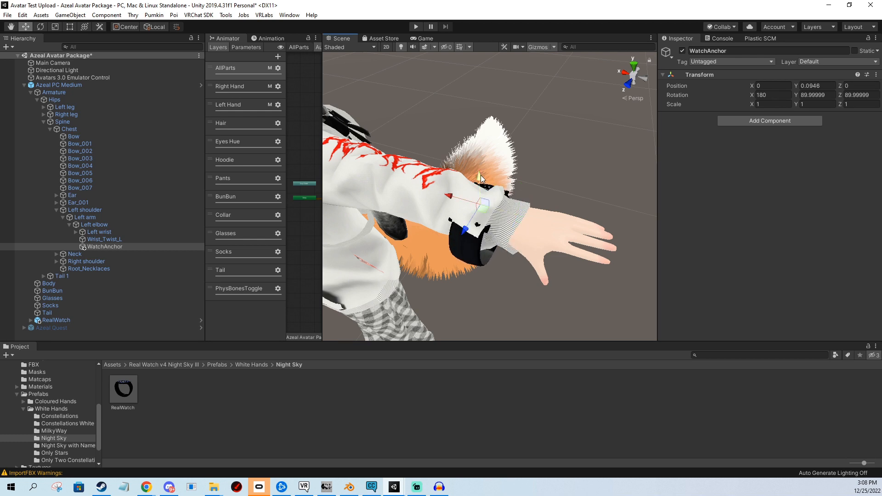
pyautogui.moveTo(481, 180); pyautogui.dragTo(454, 178)
pyautogui.moveTo(461, 185); pyautogui.dragTo(491, 238, button='right')
pyautogui.scroll(-5, 530, 197)
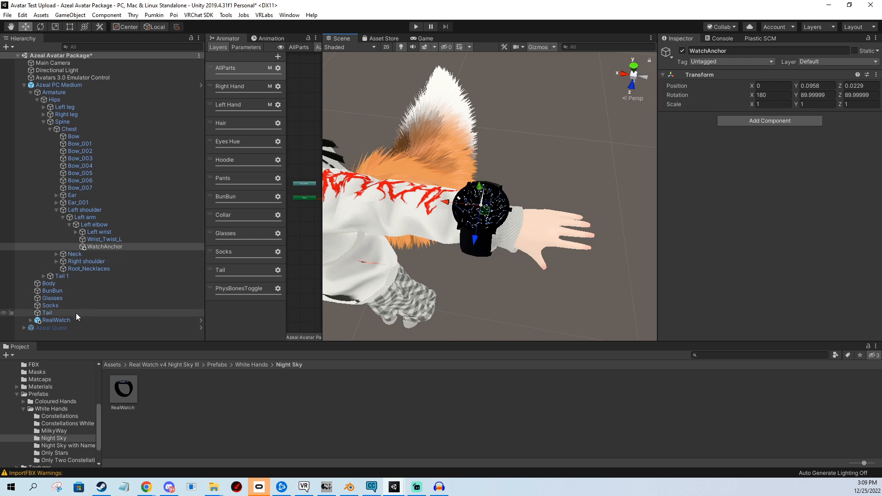
# Step: Check the avatar descriptor's expression assets and open VRChatParameters from the Real Watch v4 Night Sky III VRChat files folder
pyautogui.click(70, 86)
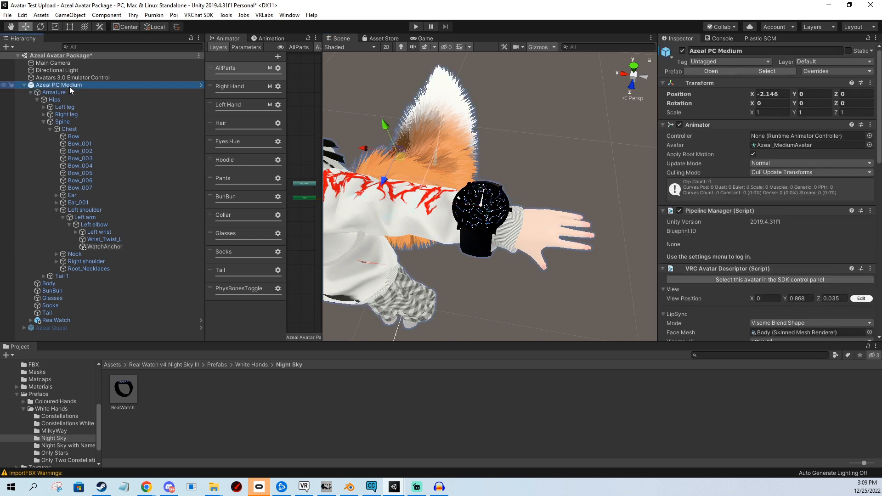
pyautogui.scroll(-10, 774, 204)
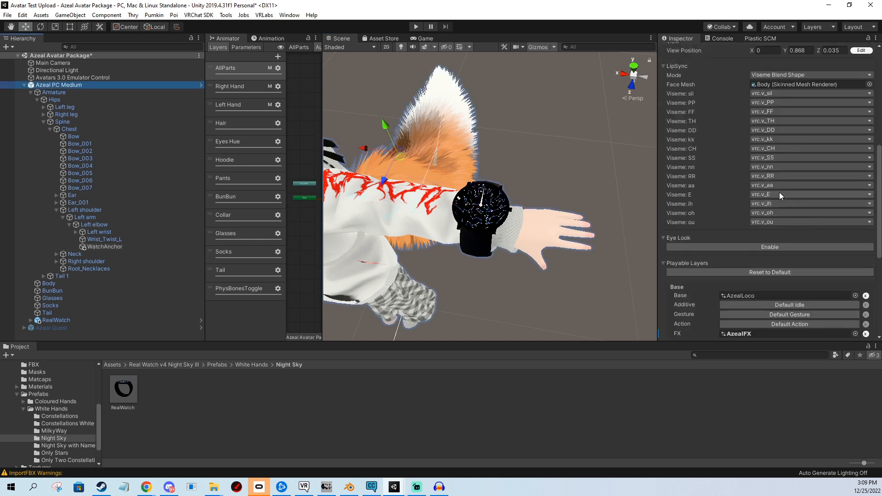
pyautogui.scroll(-3, 794, 262)
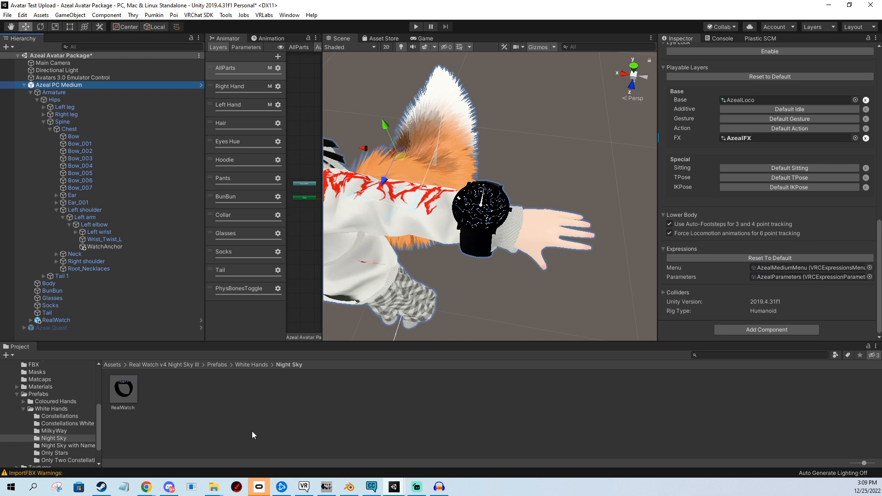
pyautogui.scroll(-2, 88, 448)
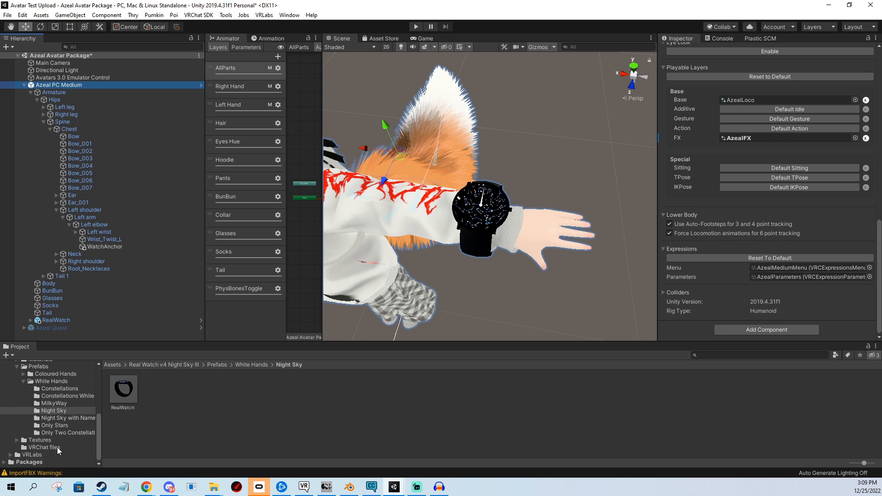
pyautogui.click(40, 448)
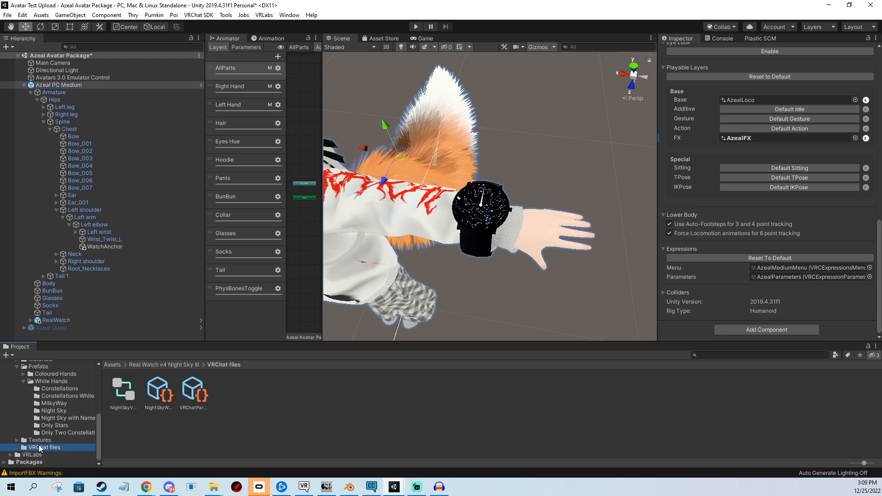
pyautogui.click(200, 396)
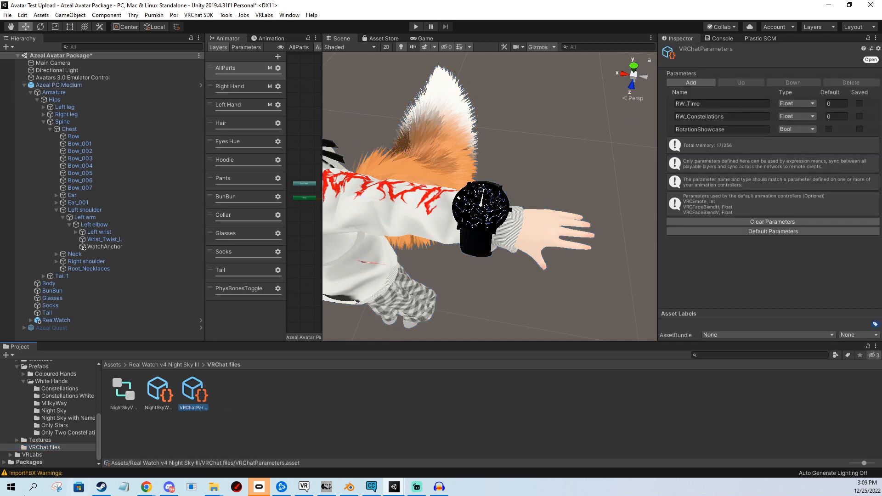
# Step: Capture the VRChatParameters list with the Snipping Tool and move the snip window out of the way
pyautogui.click(56, 487)
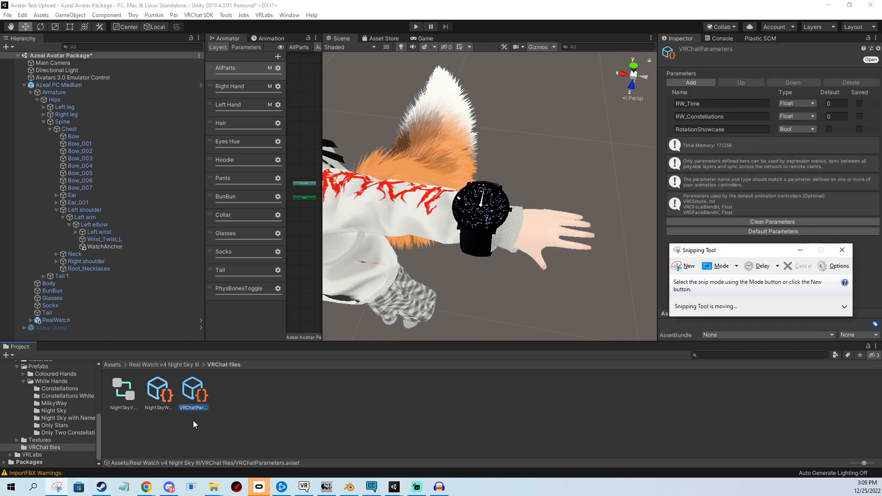
pyautogui.moveTo(717, 246); pyautogui.dragTo(703, 214)
pyautogui.click(670, 236)
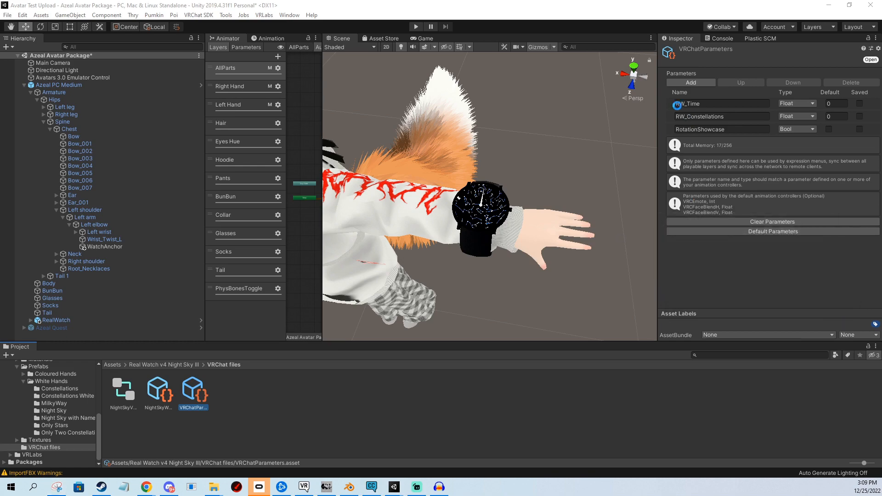
pyautogui.moveTo(651, 82); pyautogui.dragTo(876, 143)
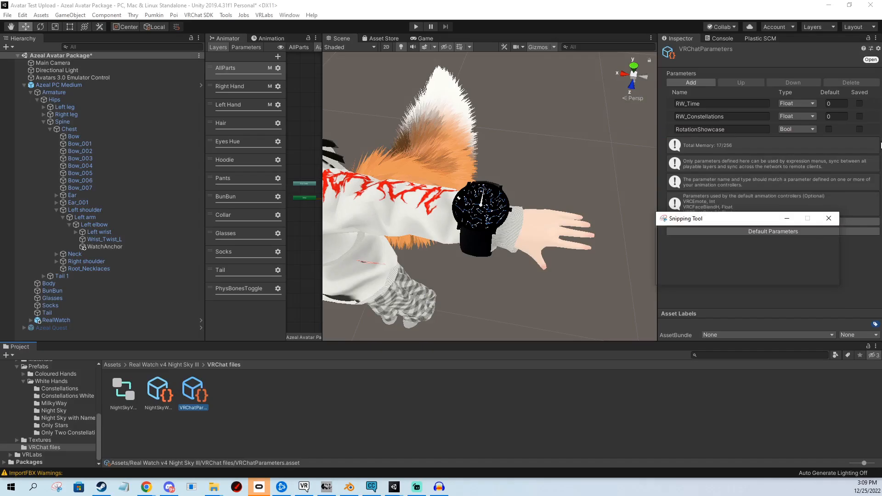
pyautogui.moveTo(679, 11); pyautogui.dragTo(0, 159)
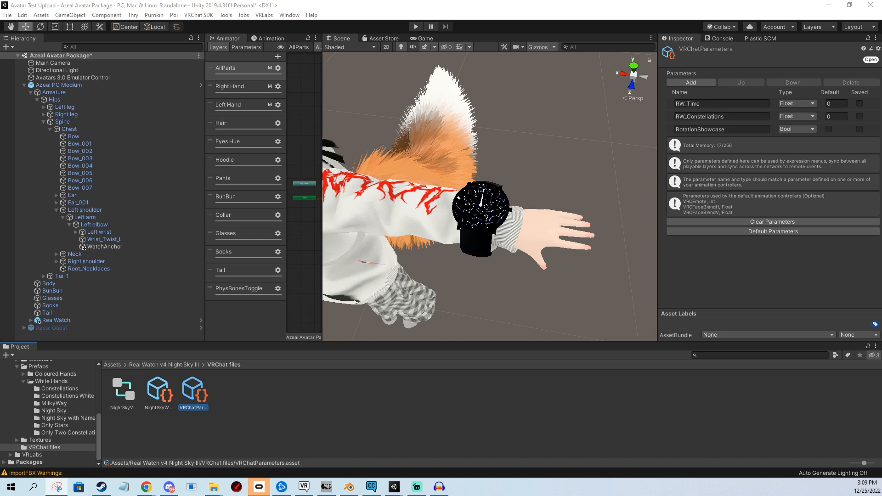
# Step: Select the RW_Time parameter name and open the AzealParameters asset assigned in Azeal PC Medium's avatar descriptor, going to the end of its list
pyautogui.click(723, 102)
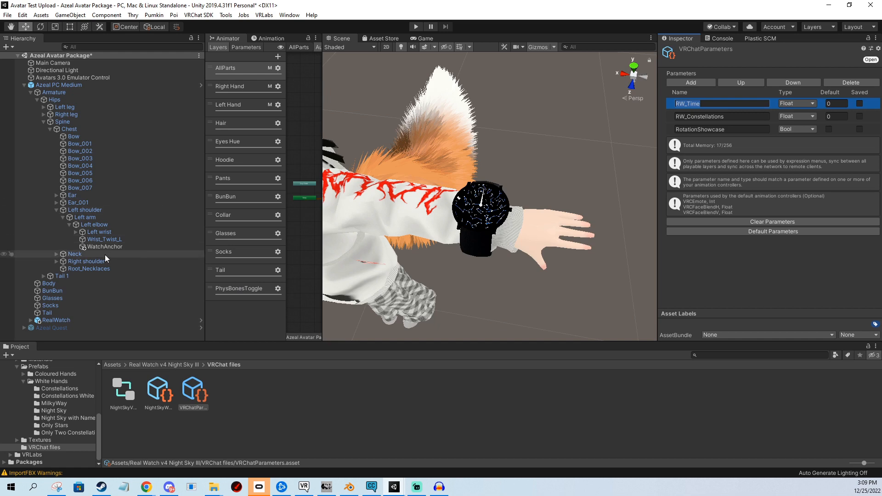
pyautogui.click(64, 85)
pyautogui.scroll(-10, 788, 231)
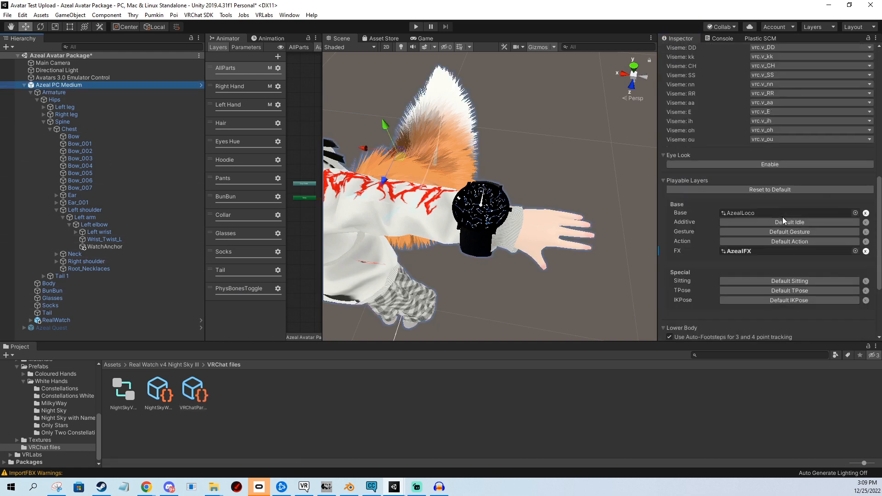
pyautogui.scroll(-2, 787, 231)
pyautogui.doubleClick(779, 277)
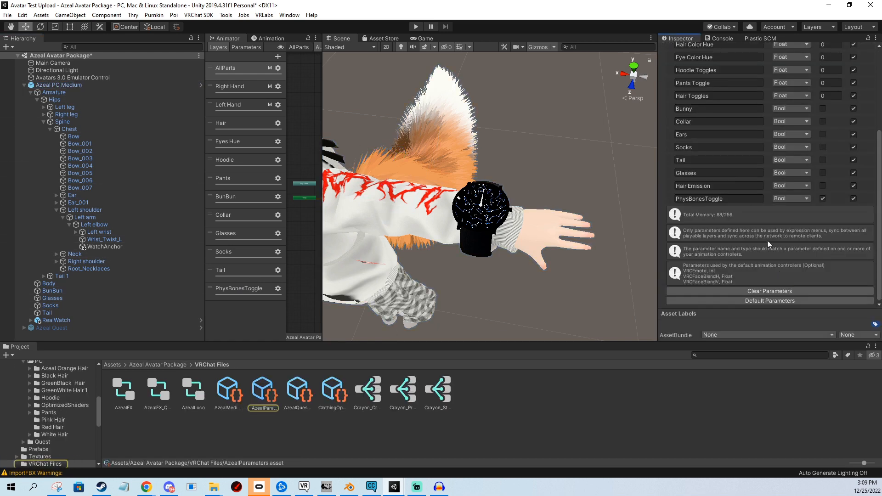
pyautogui.scroll(3, 703, 152)
pyautogui.scroll(-3, 701, 146)
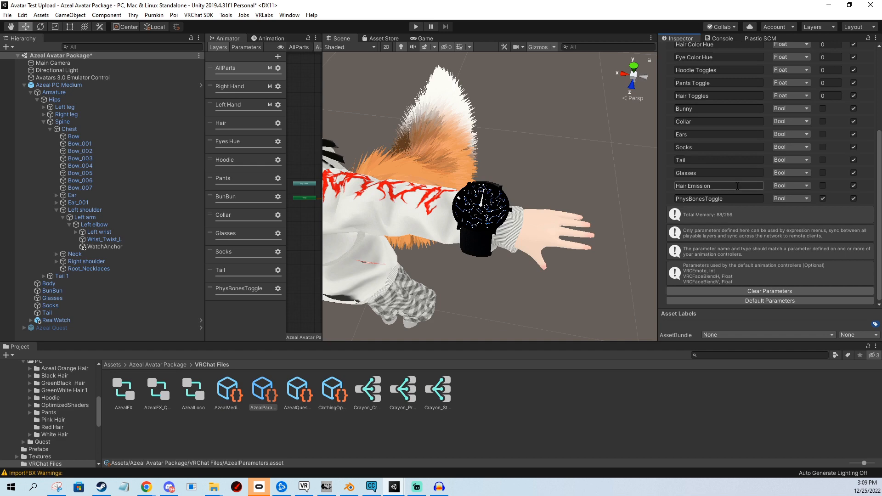
# Step: Add a parameter to the end of the AzealParameters list, name it RW_Time and set its type to Float
pyautogui.scroll(5, 710, 230)
pyautogui.click(708, 84)
pyautogui.scroll(-5, 745, 187)
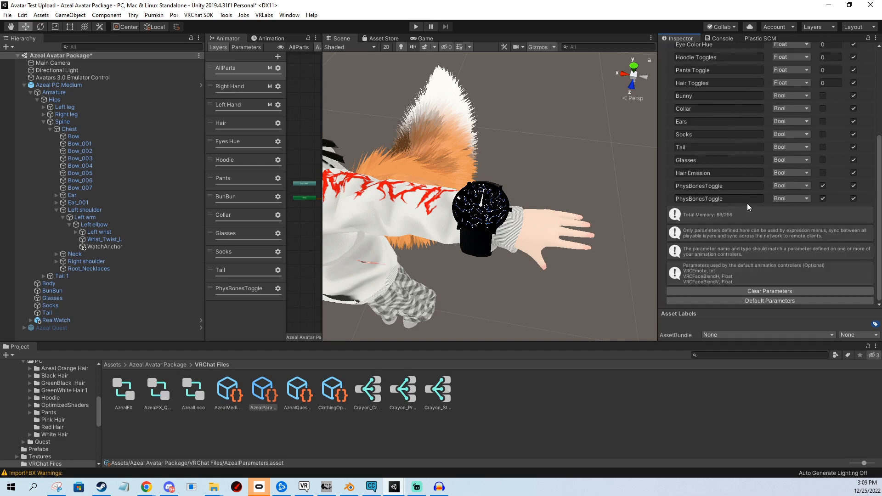
pyautogui.click(731, 199)
pyautogui.write('RW_Time')
pyautogui.click(790, 201)
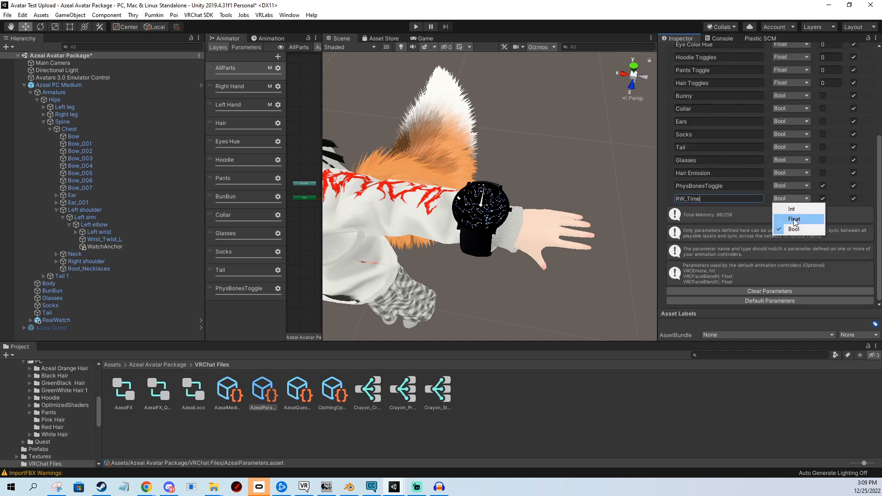
pyautogui.click(786, 220)
# Step: Add more entries to AzealParameters so three share the RW_Time name, and set the last entry's type to Bool
pyautogui.scroll(5, 748, 154)
pyautogui.click(691, 83)
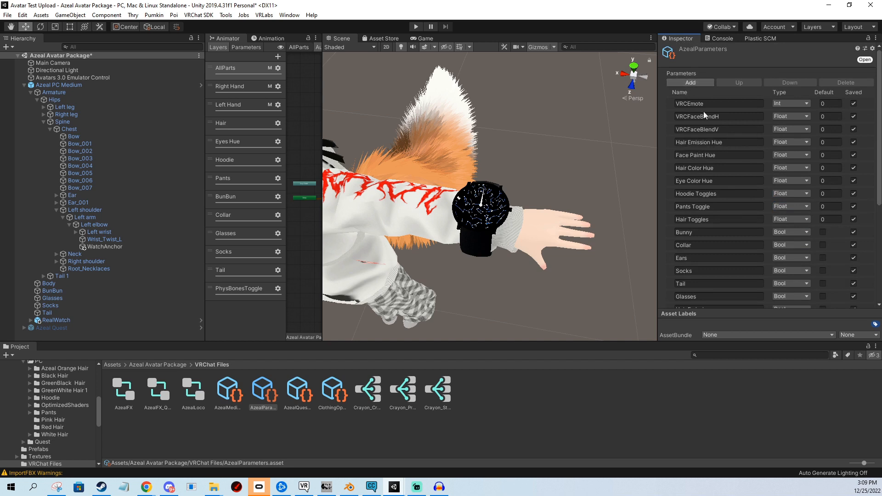
pyautogui.scroll(-5, 745, 160)
pyautogui.click(790, 198)
pyautogui.click(787, 225)
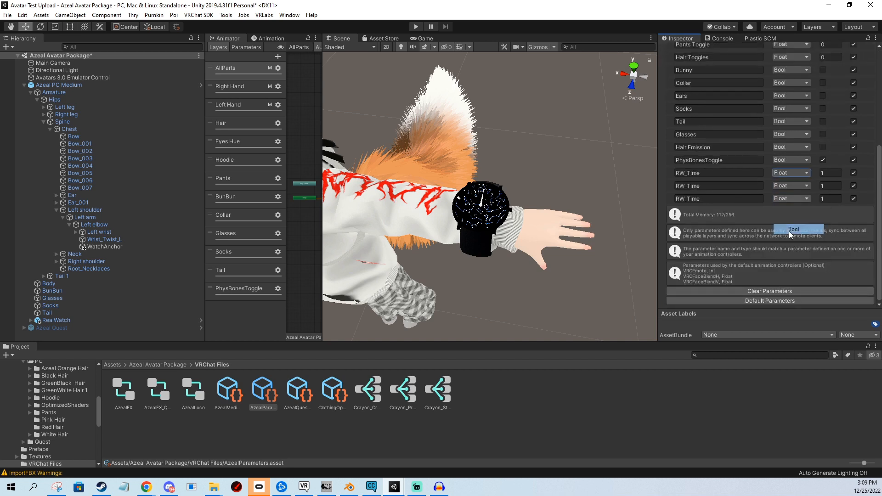
# Step: Rename the second RW_Time parameter RW_Constellations
pyautogui.click(726, 185)
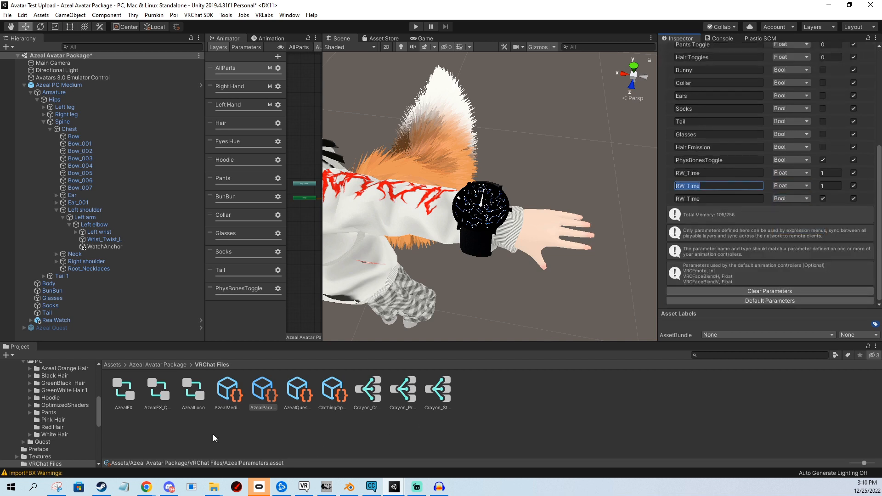
pyautogui.click(56, 488)
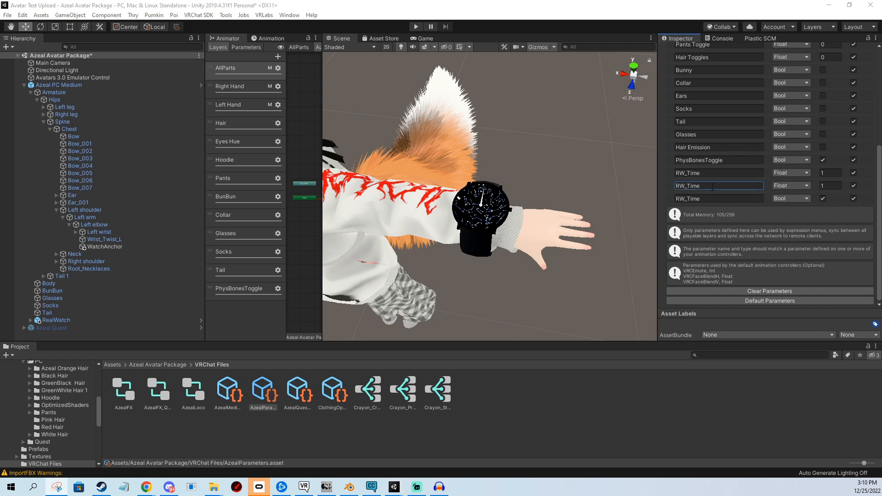
pyautogui.click(688, 189)
pyautogui.click(714, 183)
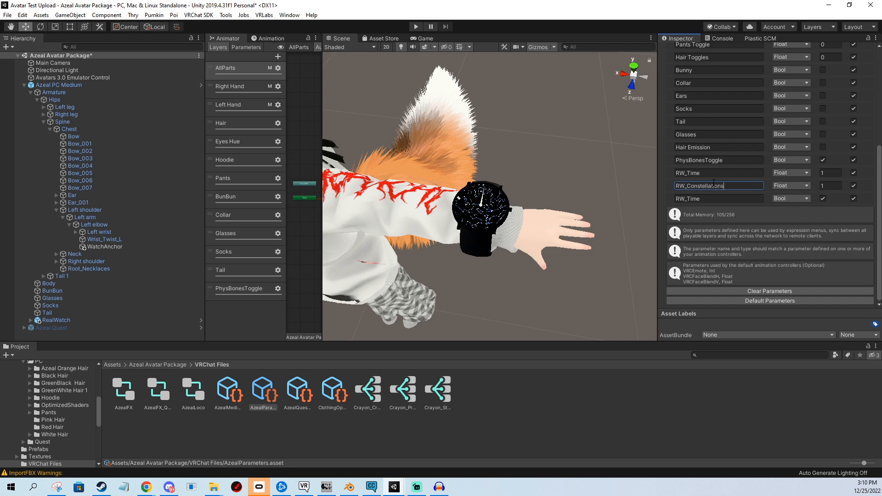
pyautogui.press('Tab')
# Step: Rename the last, Bool-type parameter RotationShowcase and save the project
pyautogui.click(717, 198)
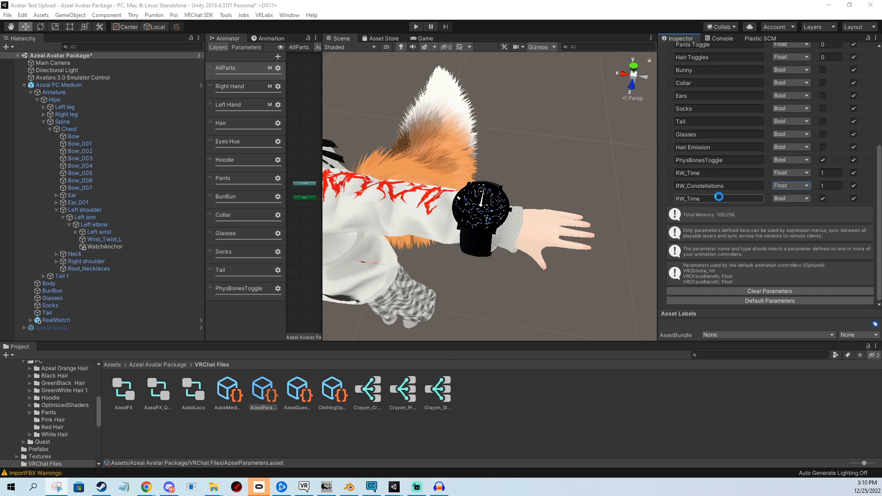
pyautogui.write('RotationShowcase')
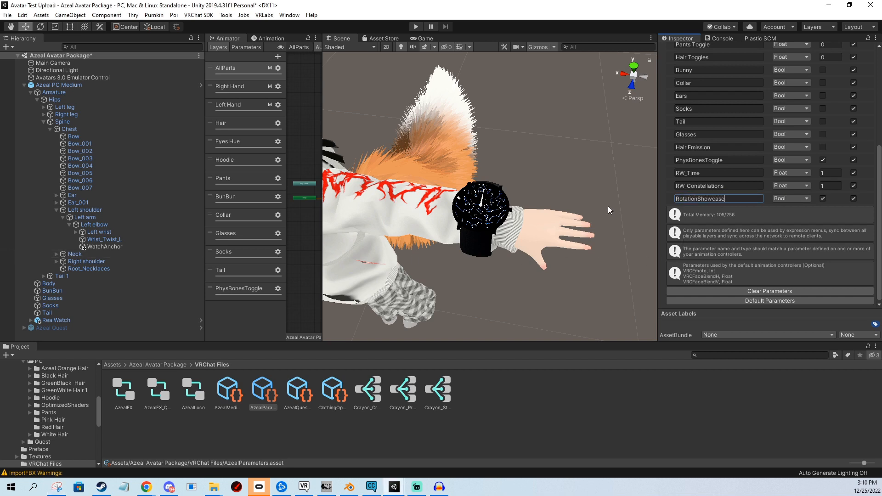
pyautogui.press('Return')
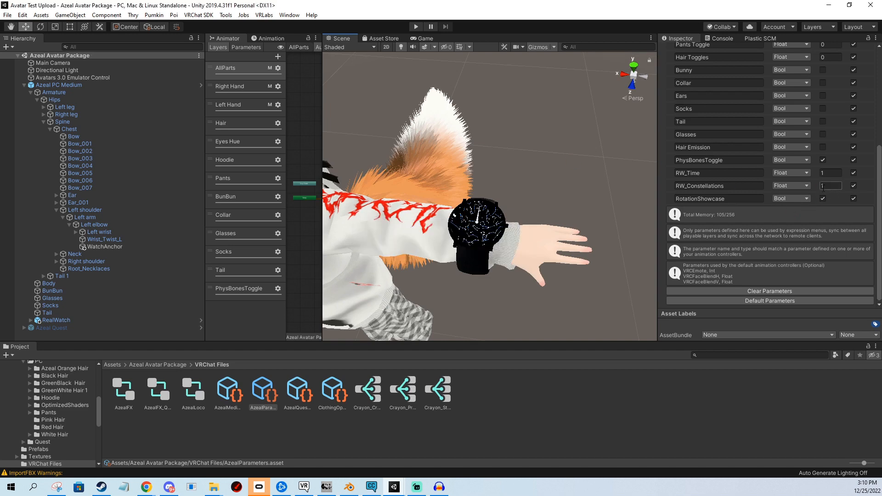
# Step: Open the AzealMediumMenu asset assigned in Azeal PC Medium's avatar descriptor and add a new control to it
pyautogui.click(31, 86)
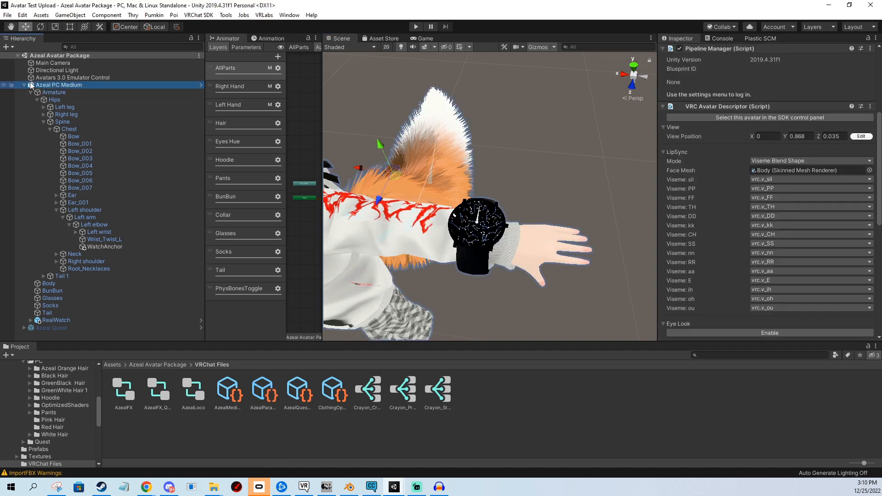
pyautogui.scroll(-10, 735, 189)
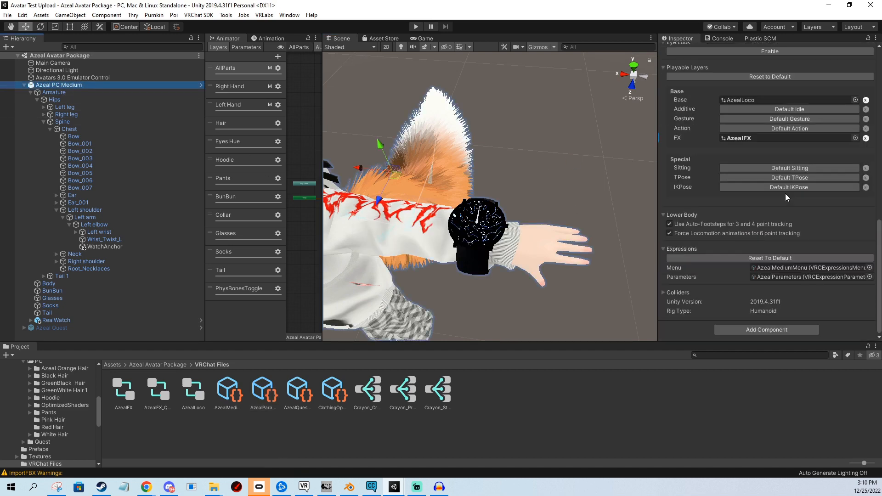
pyautogui.doubleClick(802, 266)
pyautogui.click(767, 135)
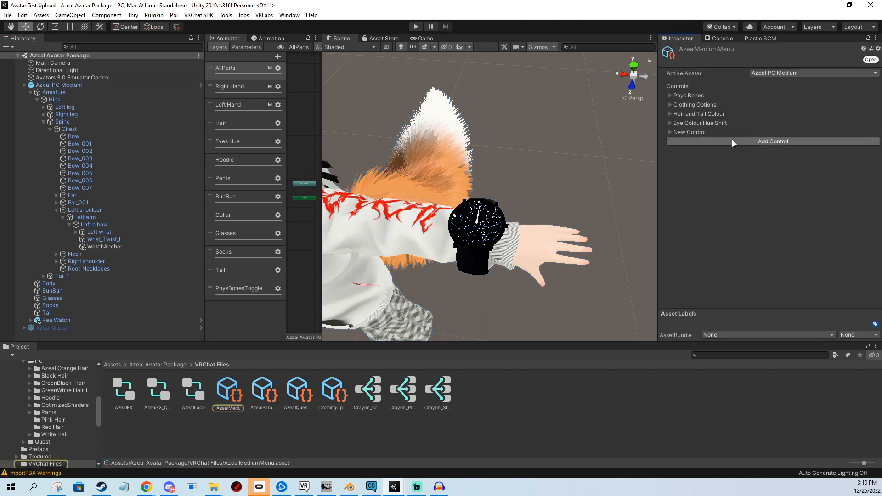
# Step: Set the new menu control's type to Toggle and assign it the RotationShowcase Bool parameter
pyautogui.click(670, 133)
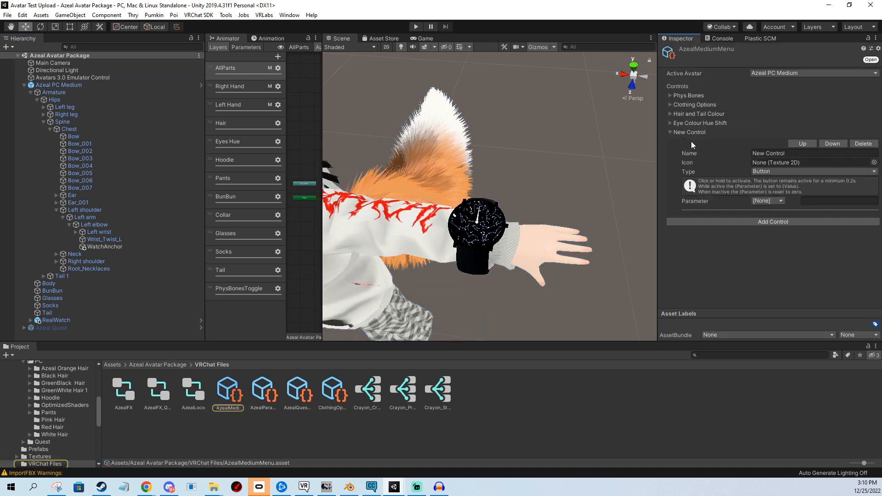
pyautogui.click(771, 170)
pyautogui.click(770, 191)
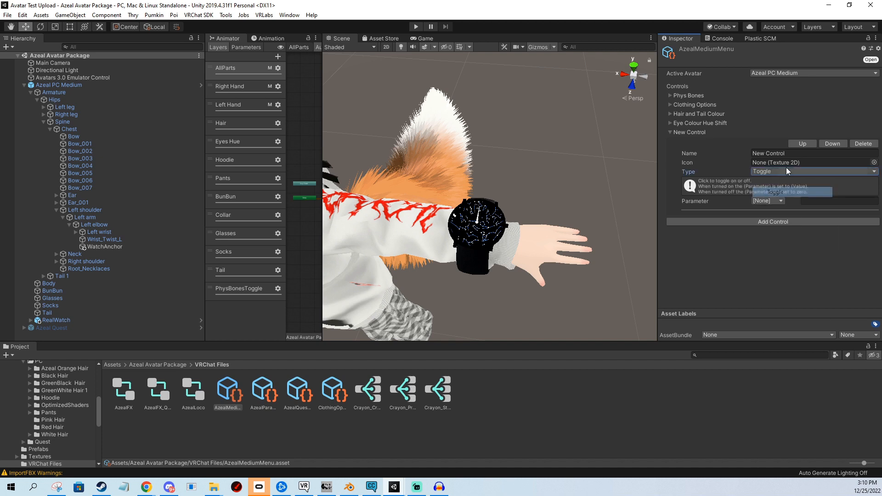
pyautogui.click(781, 201)
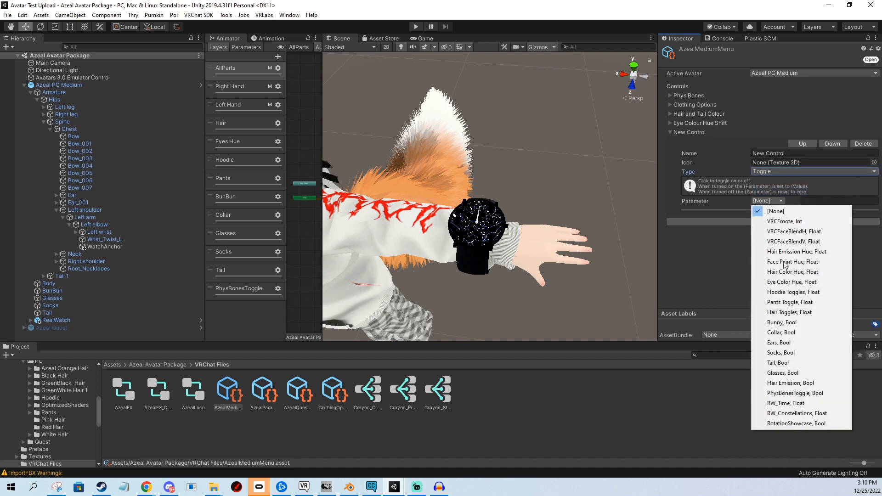
pyautogui.click(792, 424)
# Step: Name the new control Watch Rotation Showcase and keep its type as Toggle
pyautogui.click(791, 154)
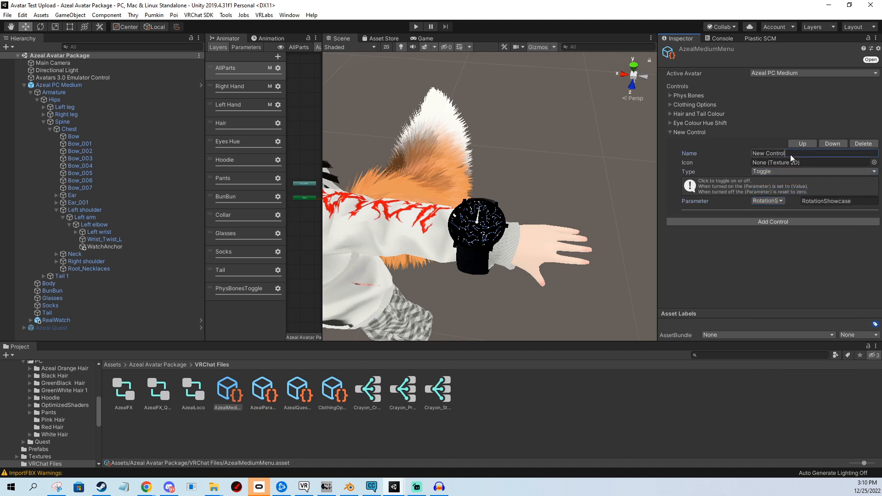
pyautogui.write('Watch Rotation Showcase')
pyautogui.moveTo(579, 158); pyautogui.dragTo(561, 164, button='right')
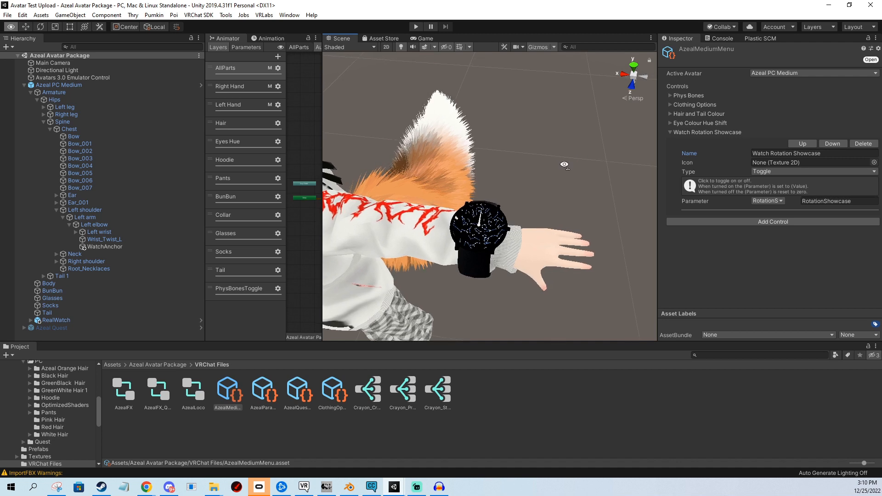
pyautogui.click(772, 174)
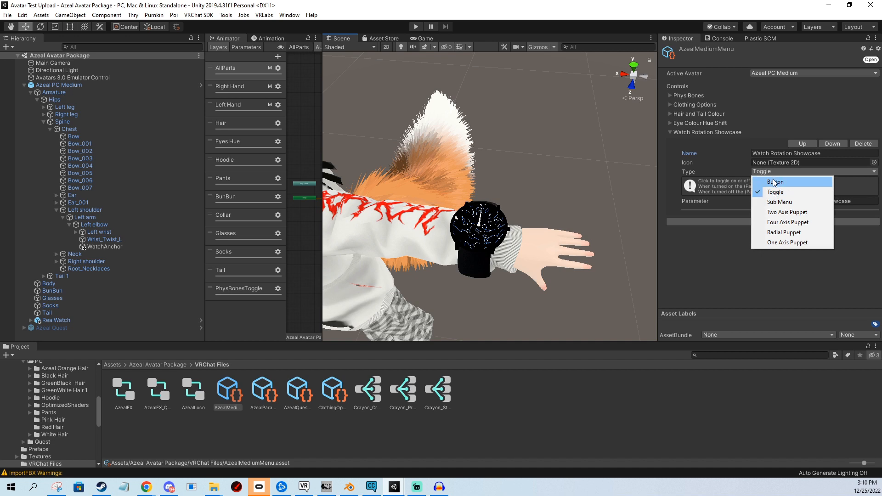
pyautogui.click(582, 168)
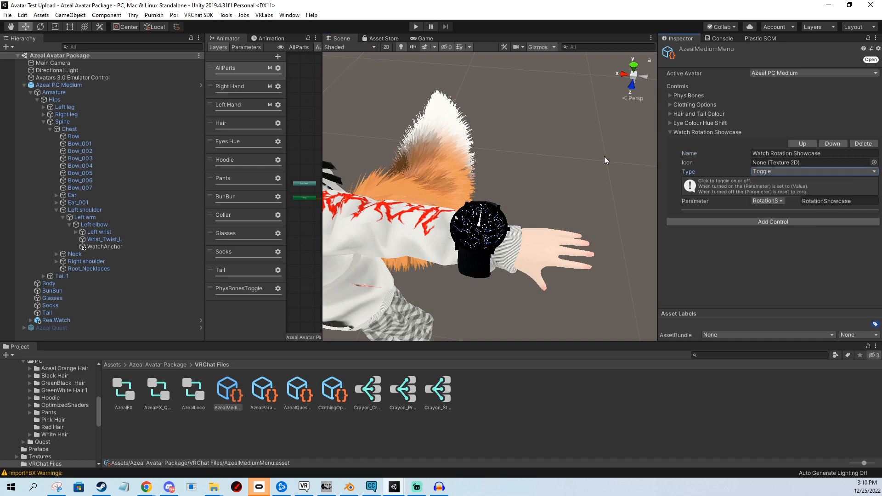
# Step: Check the FX playable layer in Azeal PC Medium's avatar descriptor and widen the Animator view
pyautogui.click(78, 86)
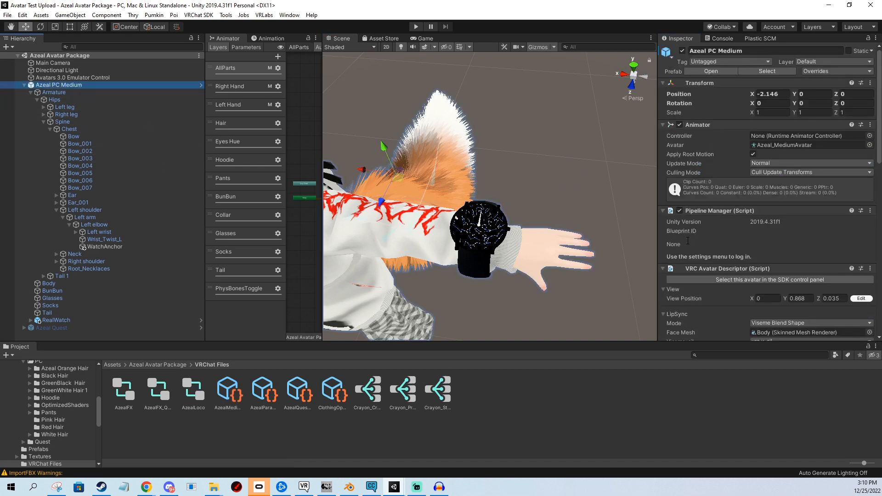
pyautogui.scroll(-12, 717, 244)
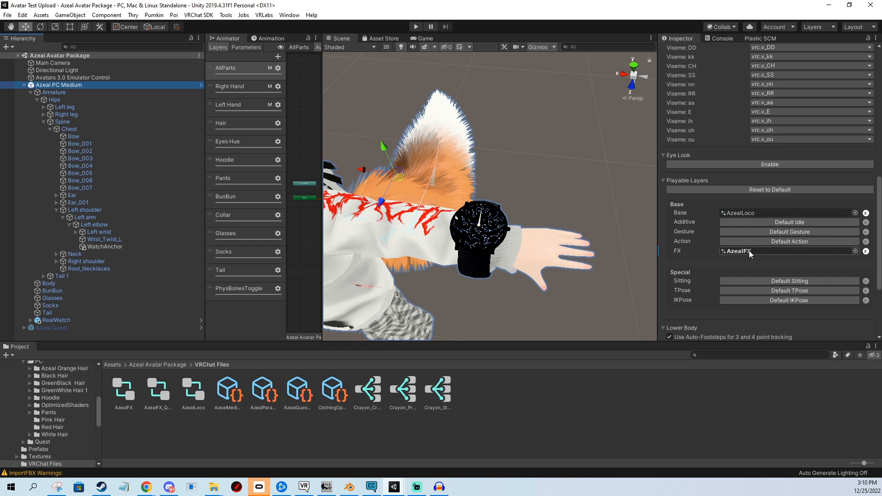
pyautogui.moveTo(322, 134); pyautogui.dragTo(378, 135)
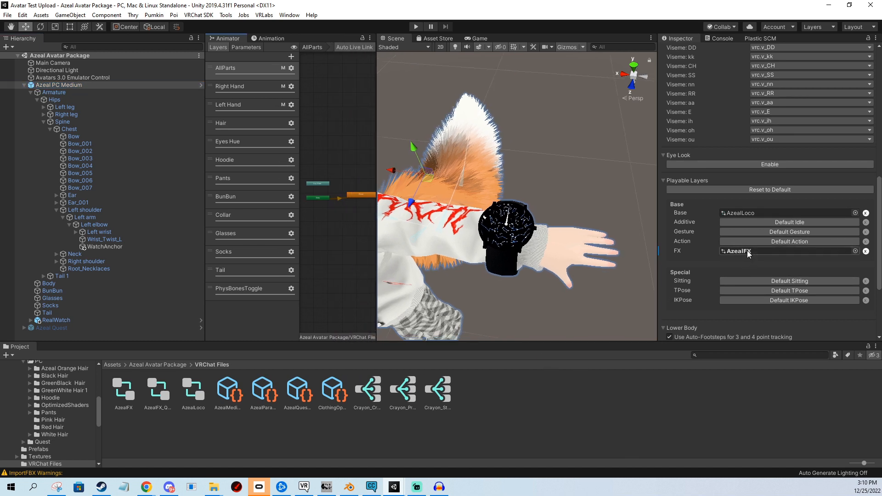
# Step: Open the VRLabs Avatars 3.0 Manager and assign Azeal PC Medium as its avatar
pyautogui.click(265, 15)
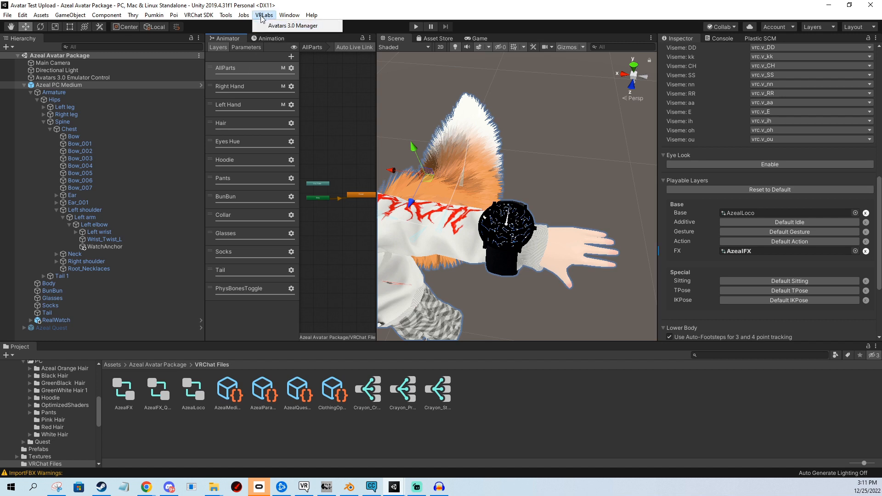
pyautogui.click(312, 27)
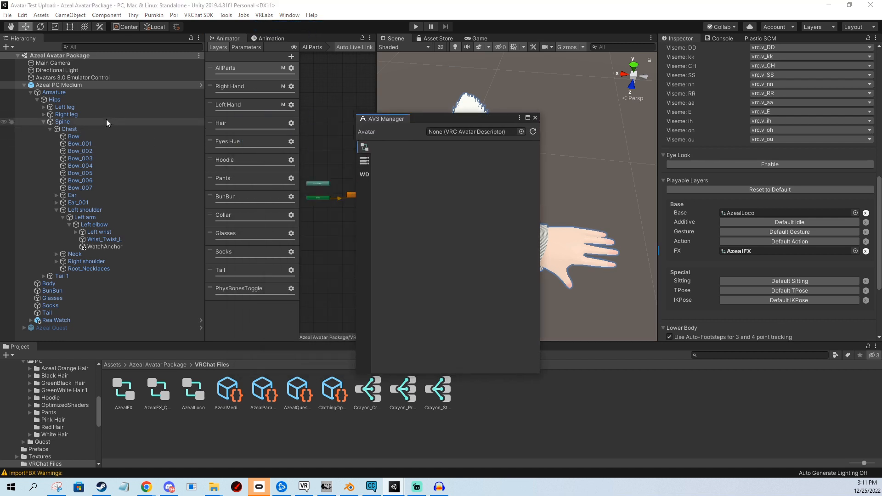
pyautogui.moveTo(59, 85); pyautogui.dragTo(456, 131)
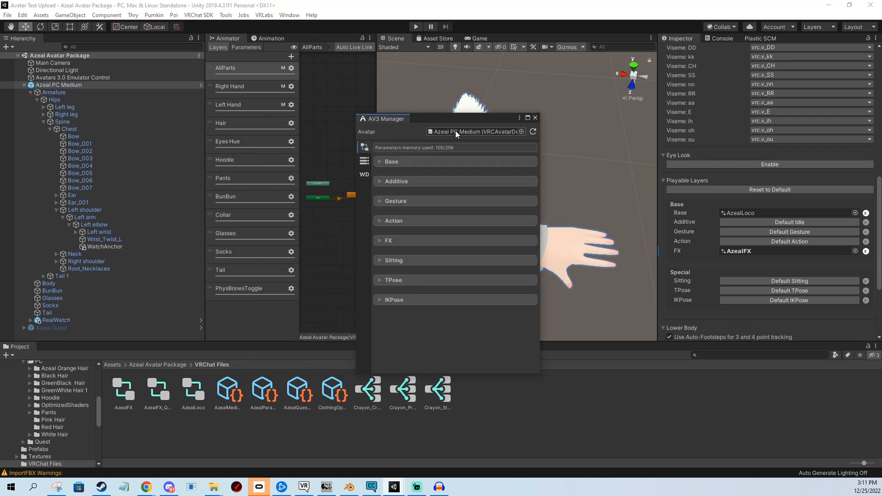
# Step: Expand the manager's FX layer and start adding an animator to merge into AzealFX
pyautogui.click(379, 240)
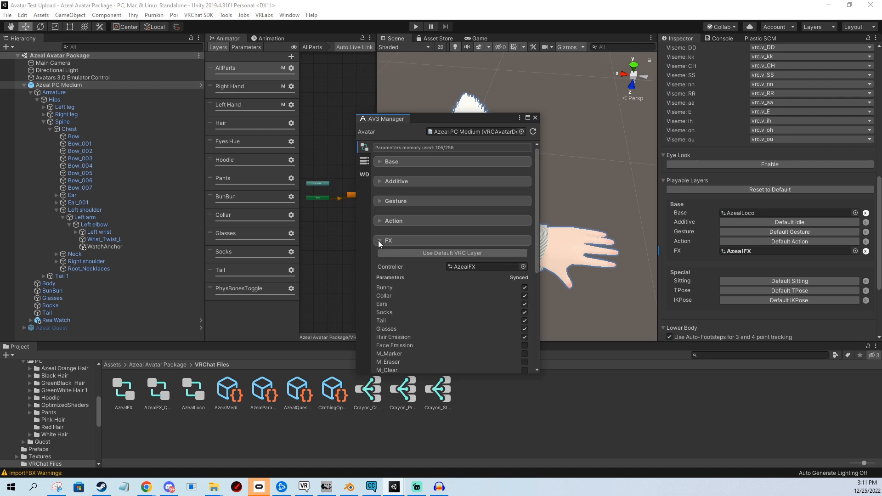
pyautogui.scroll(-5, 431, 260)
pyautogui.scroll(-2, 460, 299)
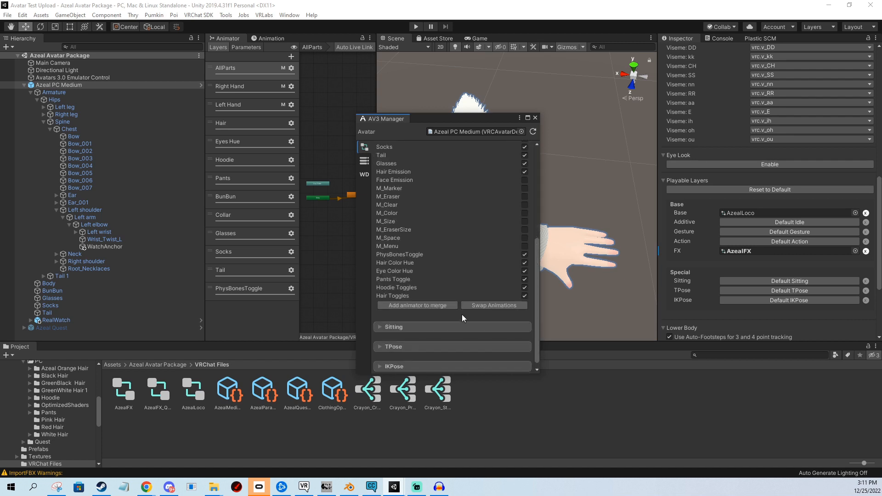
pyautogui.click(440, 306)
pyautogui.scroll(-3, 465, 301)
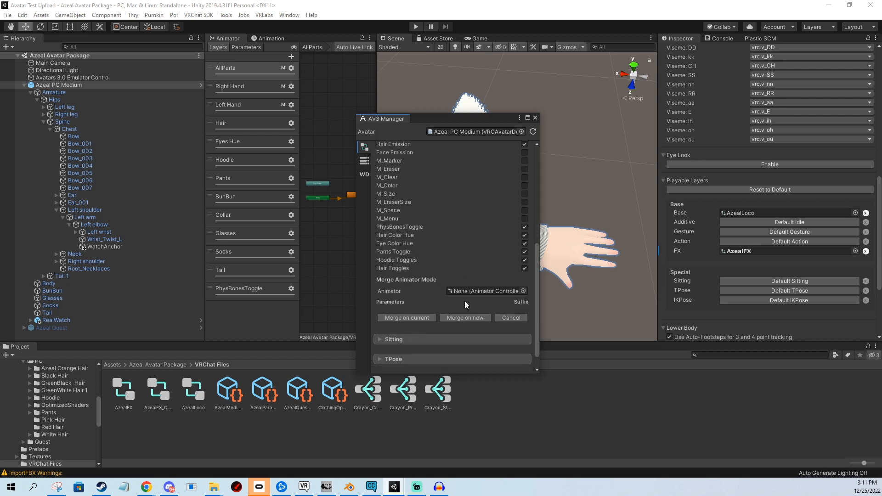
# Step: Merge the NightSkyV3FX animator from Real Watch v4 Night Sky III's VRChat files onto the current FX controller, leaving parameter suffixes empty
pyautogui.scroll(-10, 79, 435)
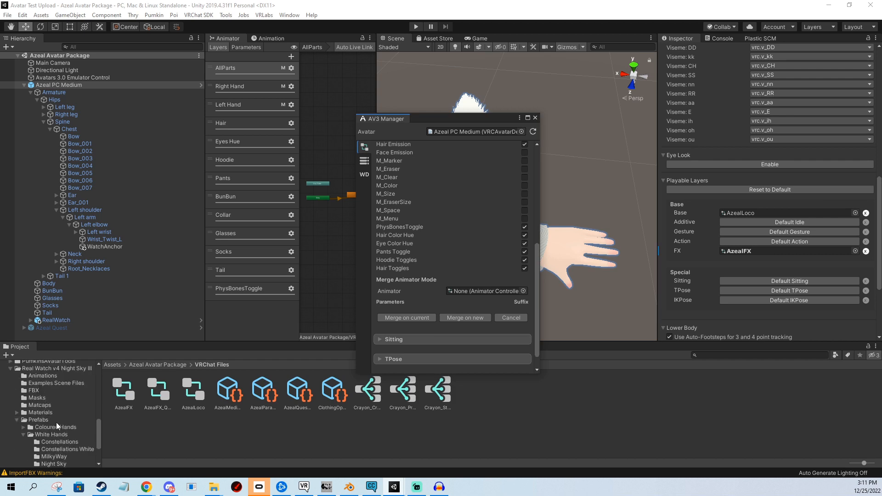
pyautogui.scroll(3, 67, 381)
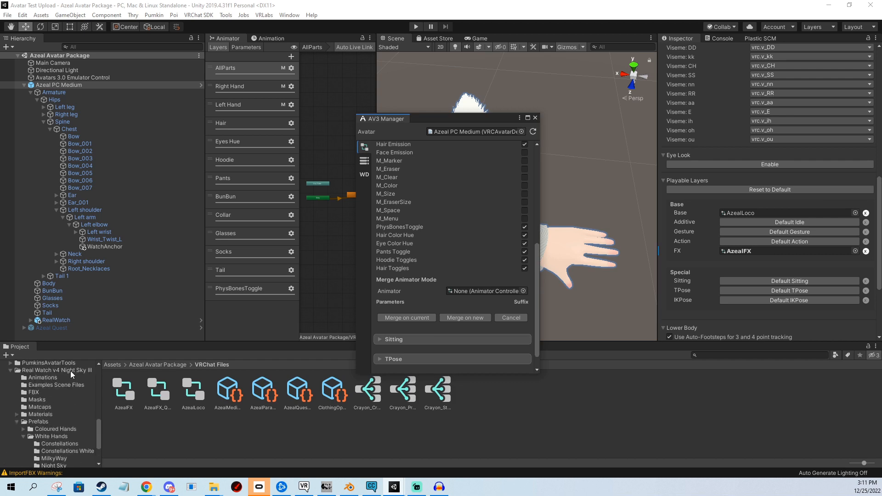
pyautogui.scroll(-3, 70, 371)
pyautogui.click(46, 448)
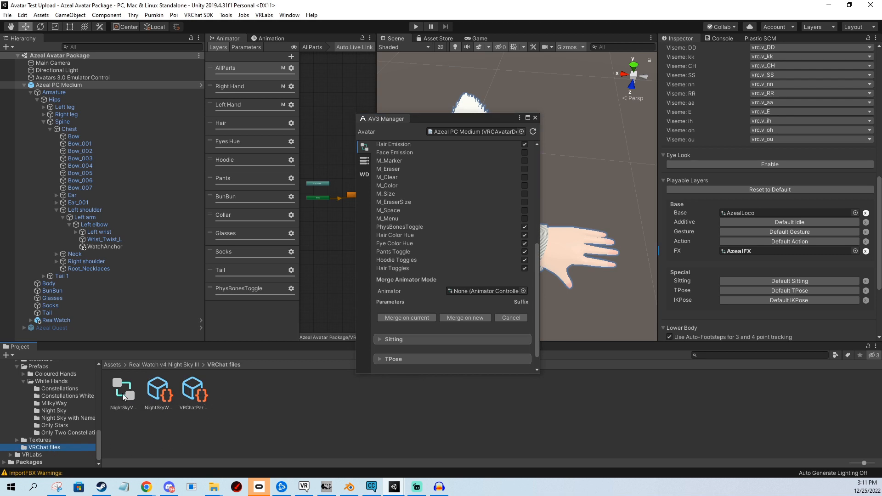
pyautogui.moveTo(122, 392); pyautogui.dragTo(468, 294)
pyautogui.scroll(-2, 466, 298)
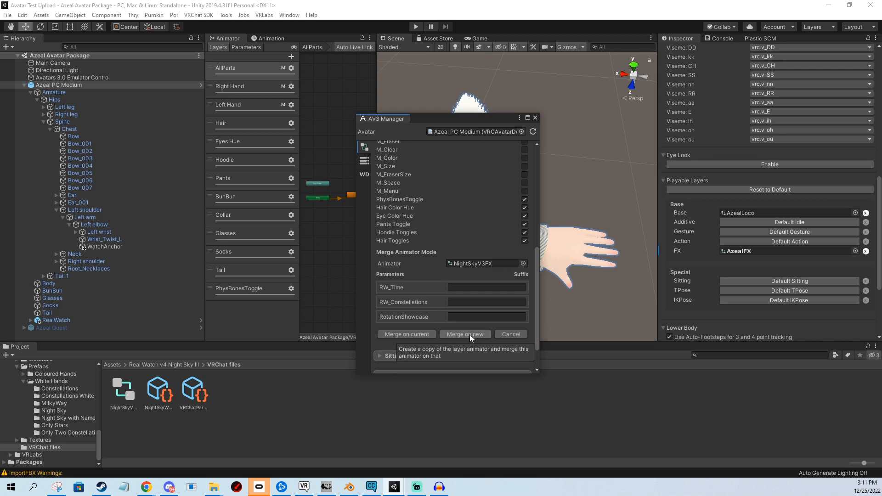
pyautogui.click(414, 334)
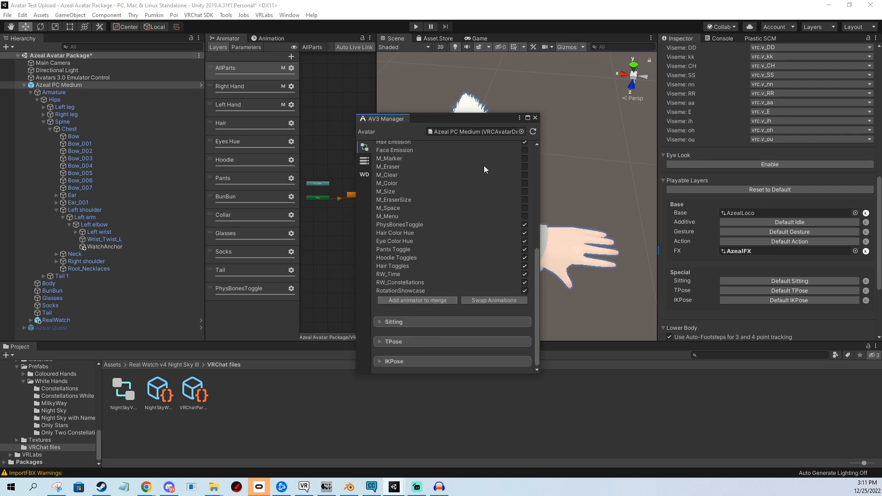
# Step: Open the AzealFX controller from Azeal PC Medium's FX playable layer in the Animator and show its merged watch layers
pyautogui.click(70, 86)
pyautogui.click(65, 72)
pyautogui.click(68, 85)
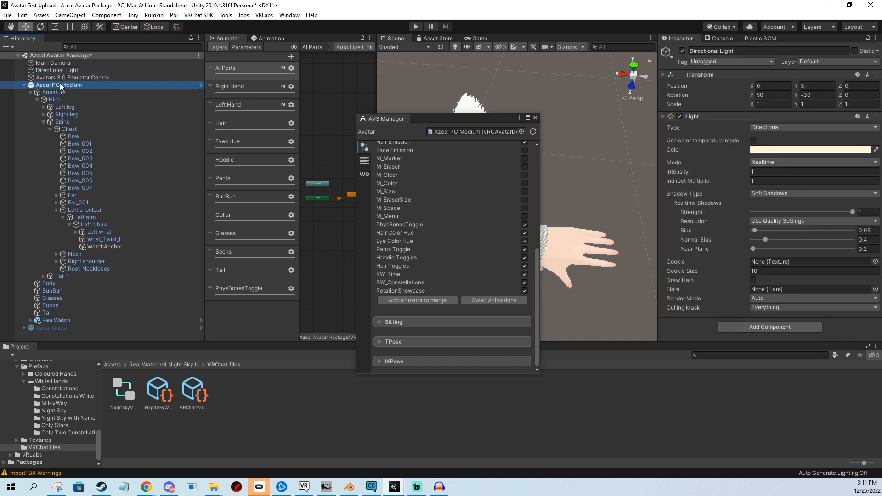
pyautogui.scroll(-3, 799, 227)
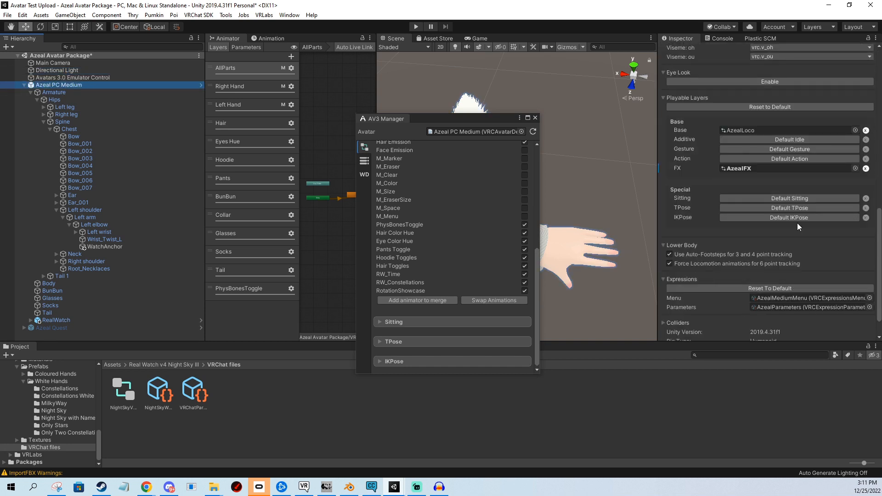
pyautogui.doubleClick(739, 170)
pyautogui.scroll(-3, 276, 266)
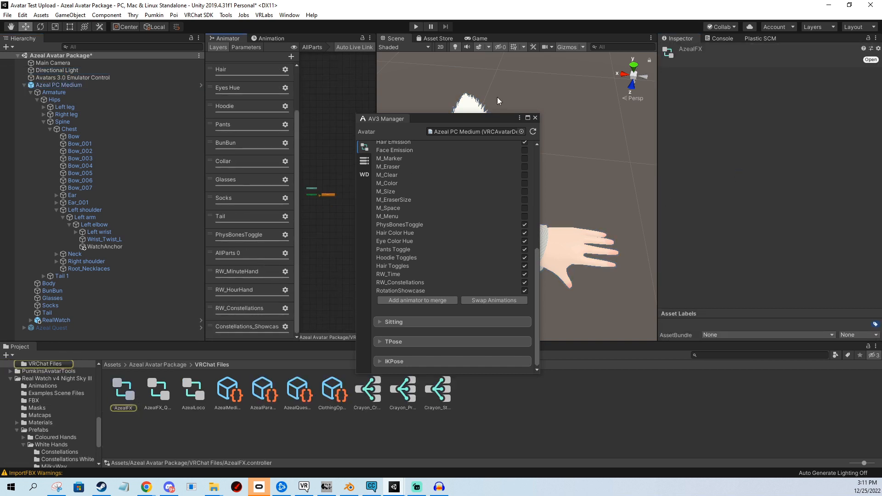
# Step: Delete the duplicate AllParts 0 layer from the AzealFX controller, moving the AV3 Manager window aside
pyautogui.moveTo(471, 119); pyautogui.dragTo(555, 120)
pyautogui.click(225, 257)
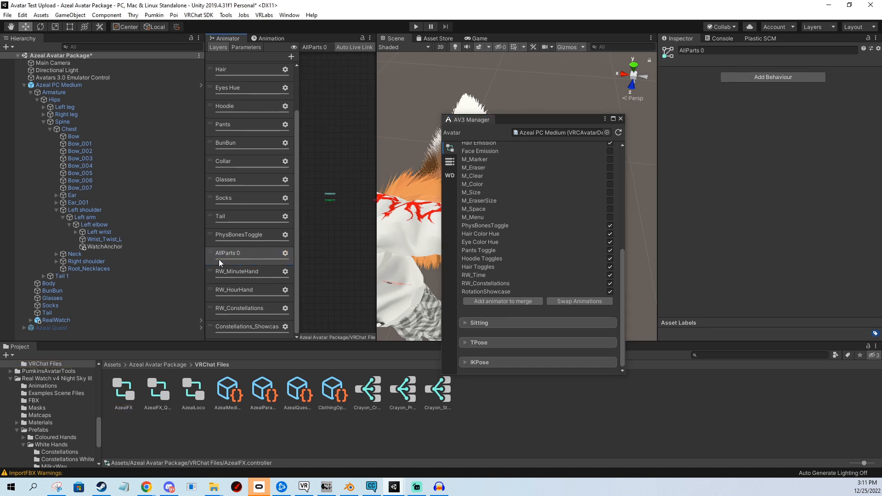
pyautogui.press('Delete')
# Step: Check the merged RW and constellation layers, the Hour Hand Animation state's settings, and the watch parameters in AzealFX
pyautogui.click(255, 259)
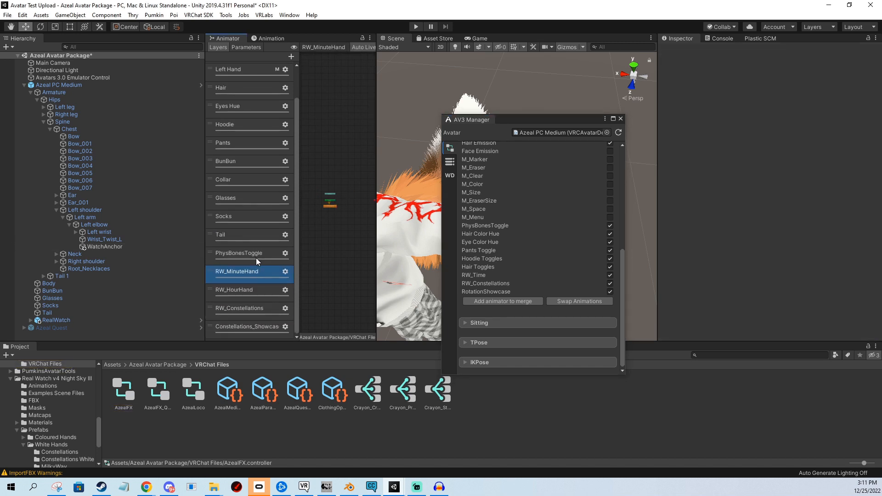
pyautogui.click(238, 291)
pyautogui.click(244, 309)
pyautogui.click(246, 328)
pyautogui.click(242, 290)
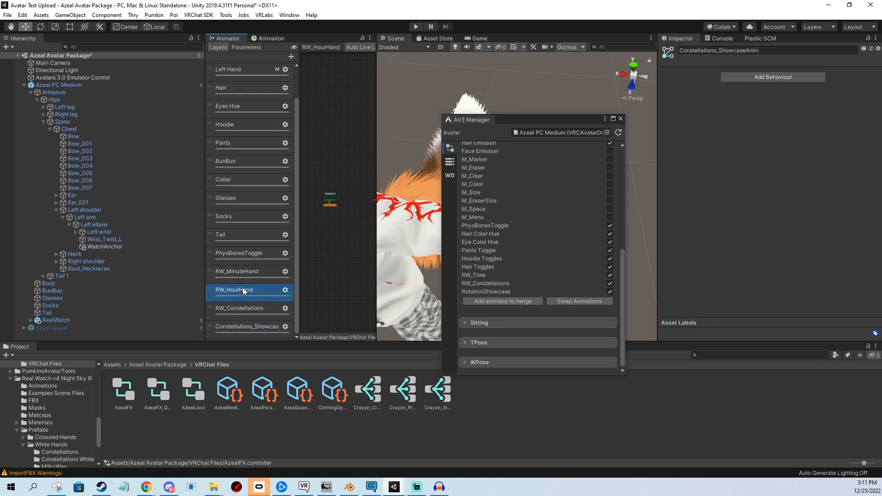
pyautogui.click(329, 206)
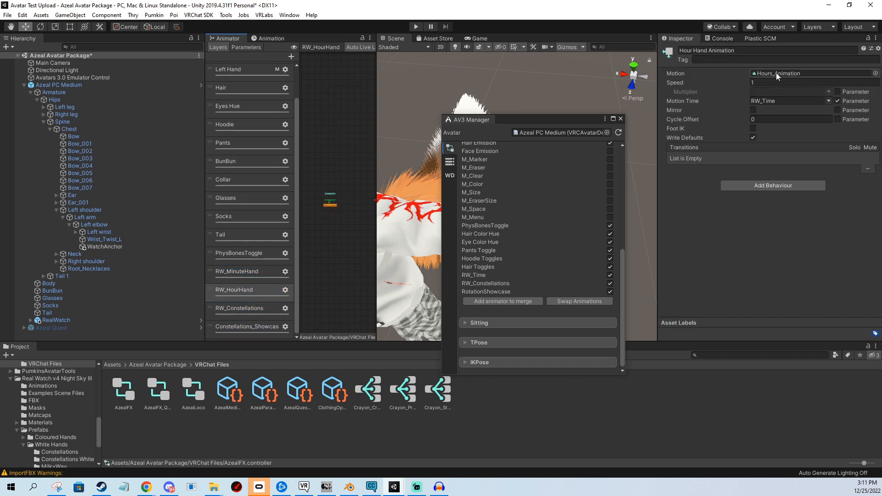
pyautogui.click(246, 47)
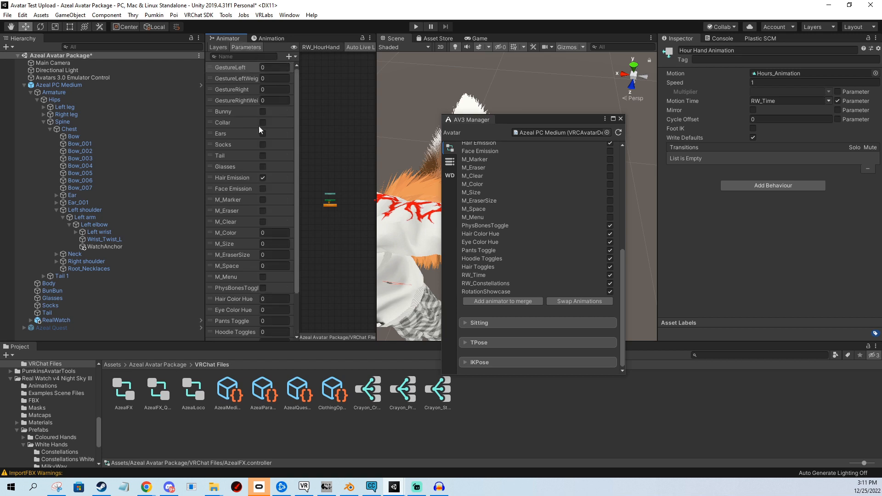
pyautogui.scroll(-5, 232, 304)
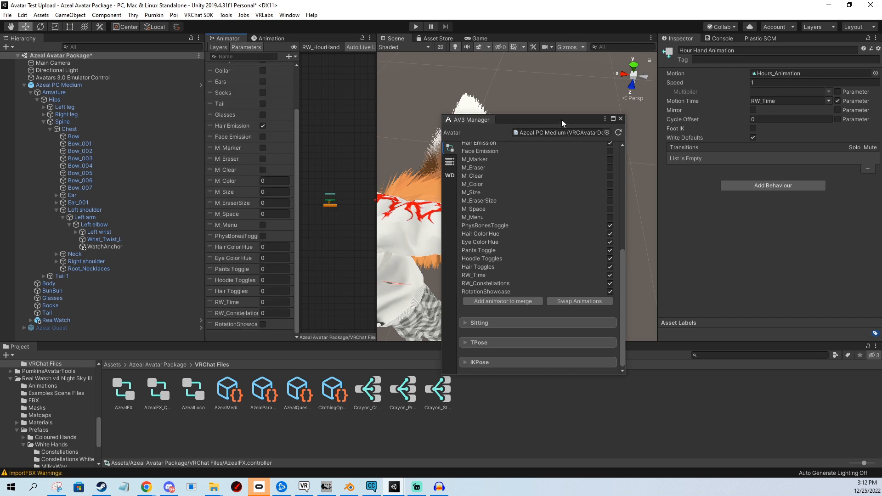
# Step: Close the AV3 Manager, bring the whole avatar into view, and save the scene
pyautogui.click(621, 120)
pyautogui.moveTo(478, 154); pyautogui.dragTo(511, 185, button='middle')
pyautogui.moveTo(510, 184); pyautogui.dragTo(513, 138, button='right')
pyautogui.scroll(-6, 486, 162)
pyautogui.moveTo(524, 115); pyautogui.dragTo(520, 156, button='middle')
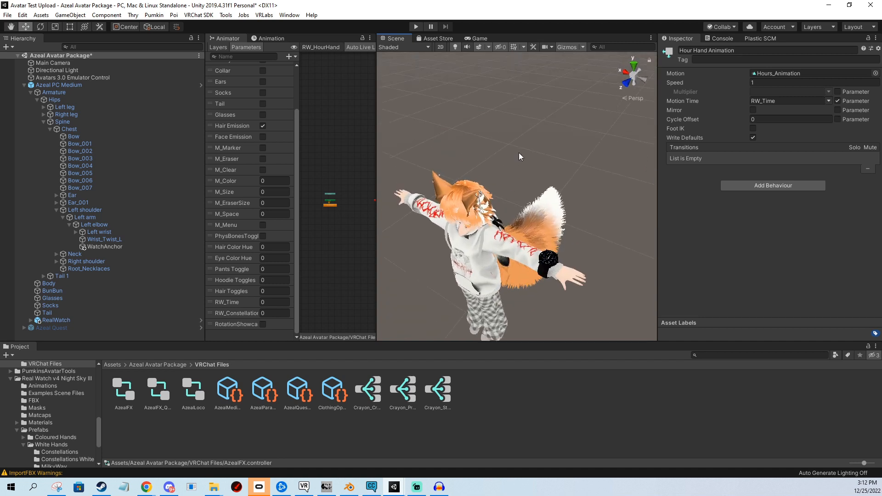
pyautogui.moveTo(520, 156)
pyautogui.mouseDown(button='right')
pyautogui.moveTo(515, 179)
pyautogui.moveTo(503, 159)
pyautogui.mouseUp(button='right')
pyautogui.moveTo(503, 158); pyautogui.dragTo(524, 124, button='middle')
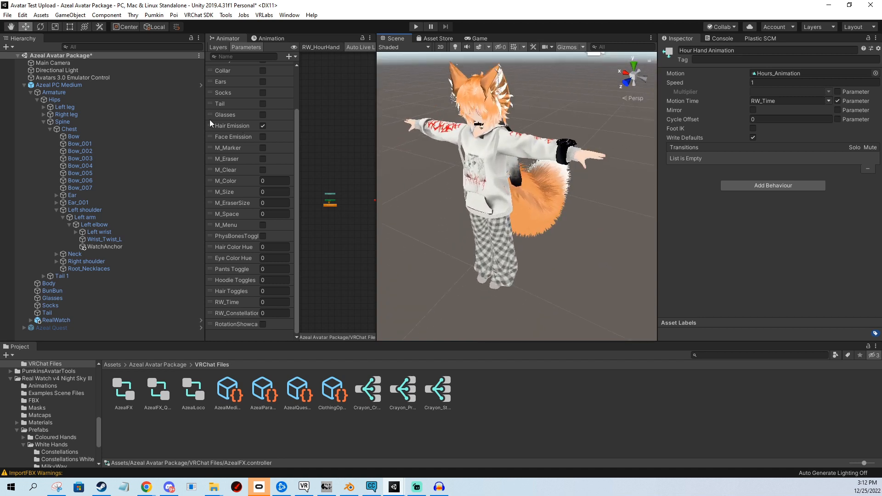
pyautogui.moveTo(442, 112); pyautogui.dragTo(442, 110, button='right')
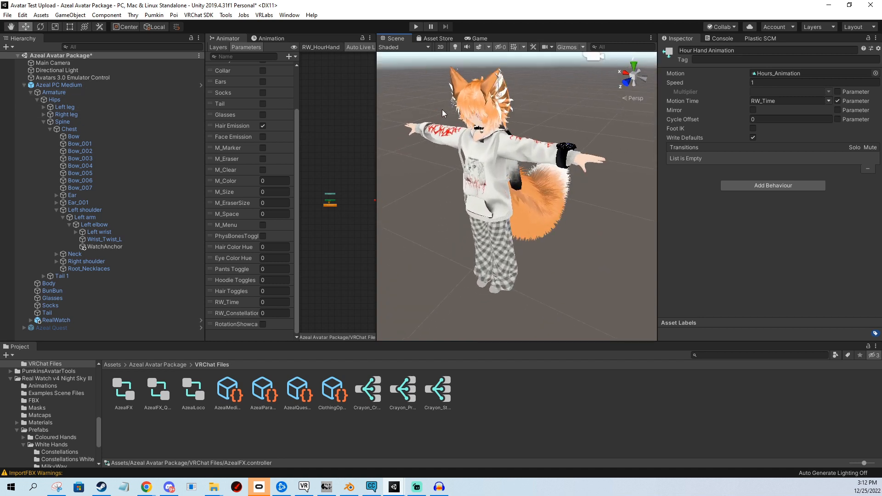
pyautogui.hotkey('ctrl', 's')
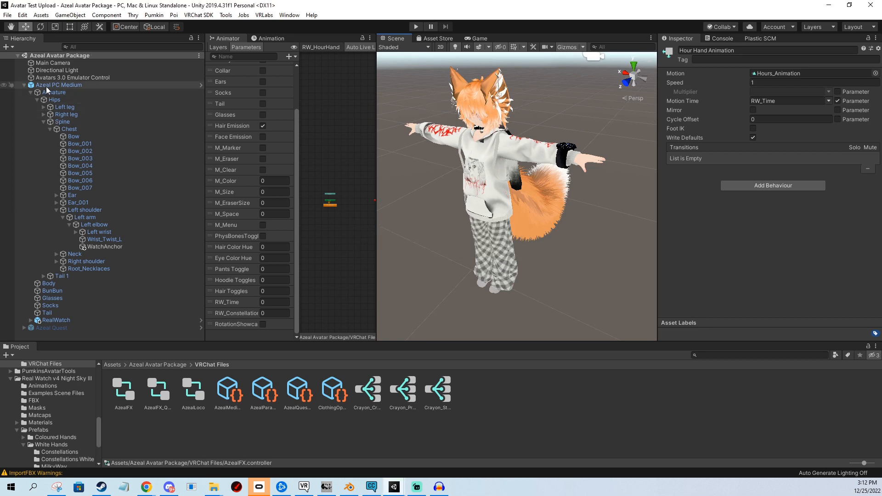
# Step: Select Azeal PC Medium, enter Play mode, and inspect the running avatar from the watch side in the Scene view
pyautogui.click(74, 84)
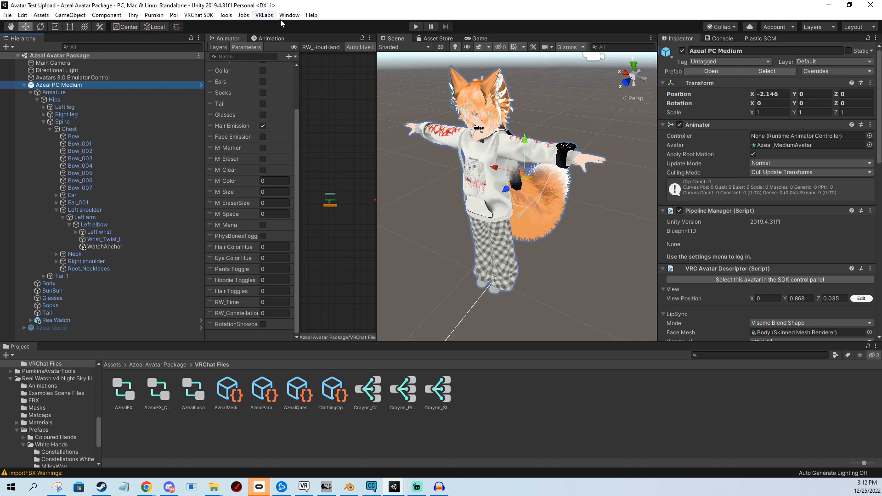
pyautogui.click(417, 27)
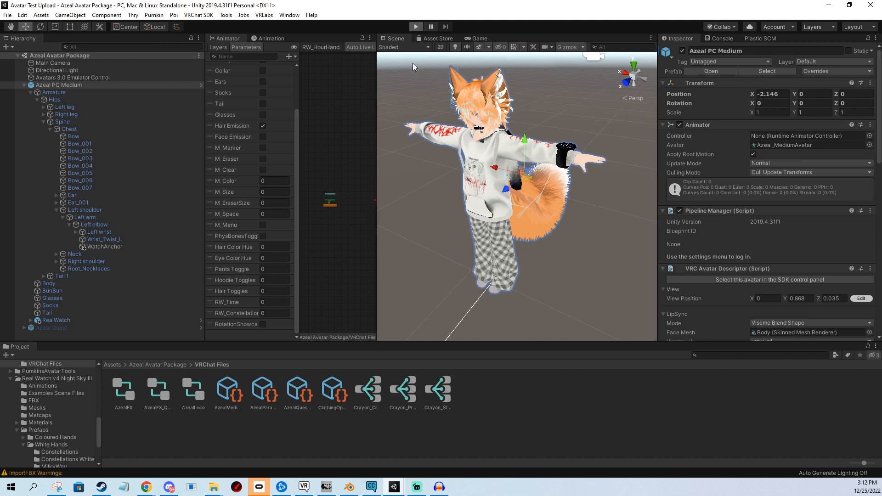
pyautogui.click(397, 38)
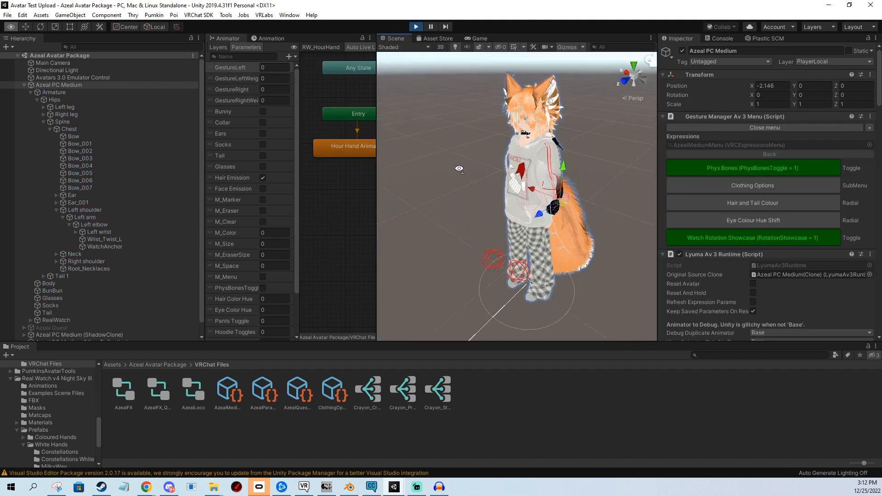
pyautogui.moveTo(460, 168); pyautogui.dragTo(497, 129, button='right')
pyautogui.scroll(4, 478, 157)
pyautogui.scroll(-4, 465, 137)
pyautogui.scroll(5, 462, 137)
pyautogui.scroll(-5, 487, 143)
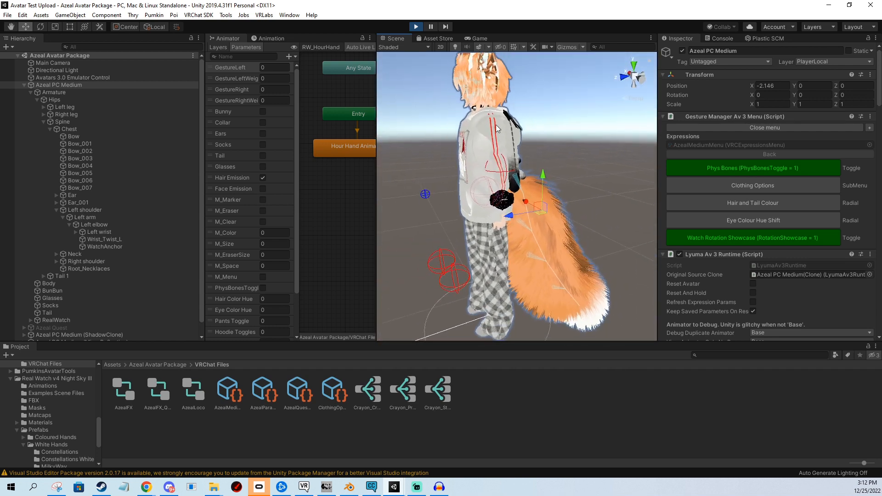
pyautogui.scroll(-1, 498, 129)
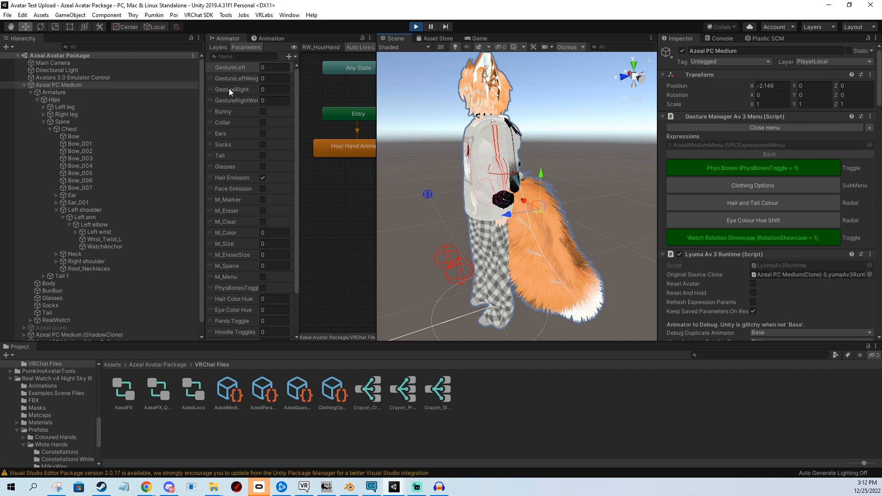
# Step: Point out the Enable Avatars 3.0 Emulator option, then turn off Watch Rotation Showcase while viewing the watch face up close
pyautogui.click(227, 16)
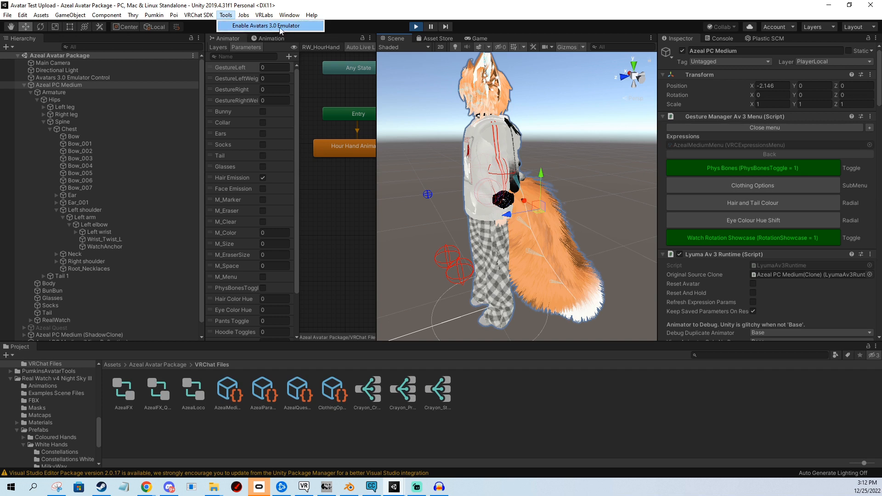
pyautogui.click(522, 15)
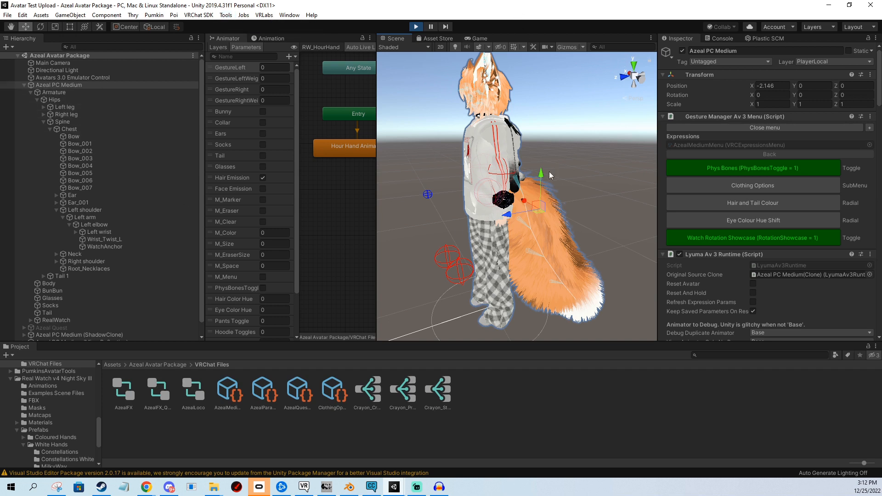
pyautogui.moveTo(550, 172); pyautogui.dragTo(508, 139, button='right')
pyautogui.press('w')
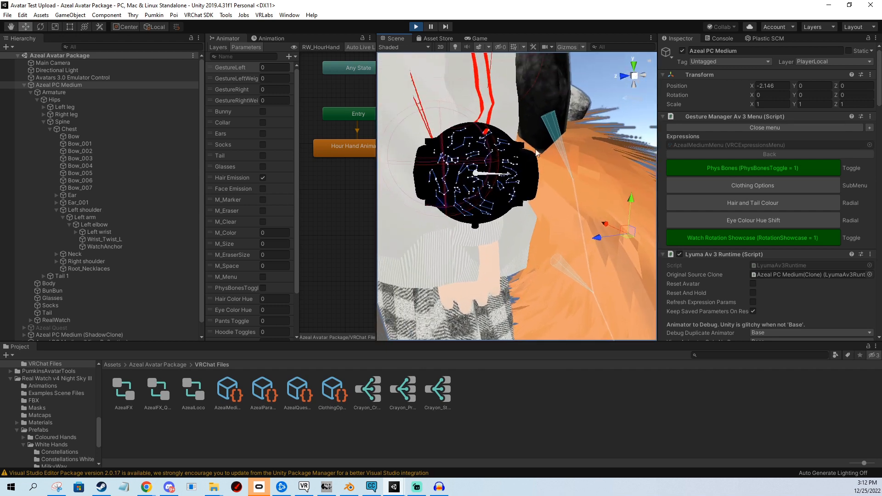
pyautogui.click(763, 238)
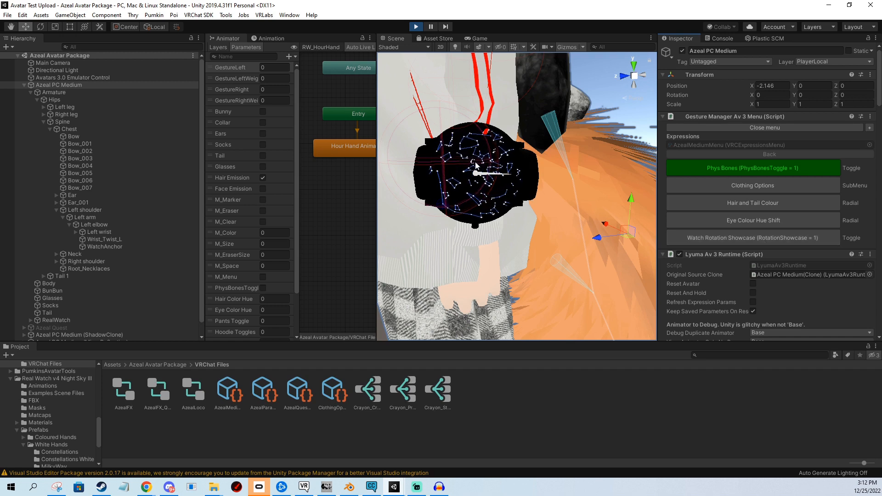
# Step: Expand the RW_Time and RW_Constellations entries among the user-generated Floats in the Lyuma Av 3 Runtime component
pyautogui.scroll(-3, 771, 269)
pyautogui.scroll(-12, 775, 253)
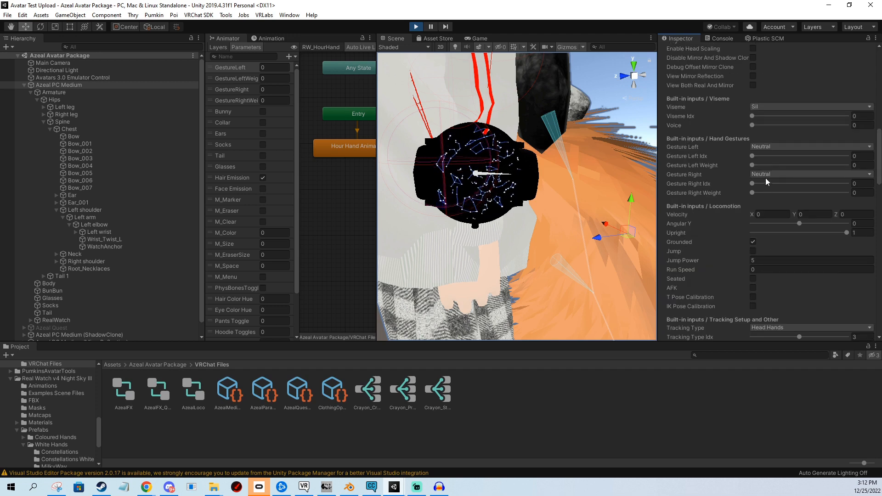
pyautogui.scroll(-9, 766, 178)
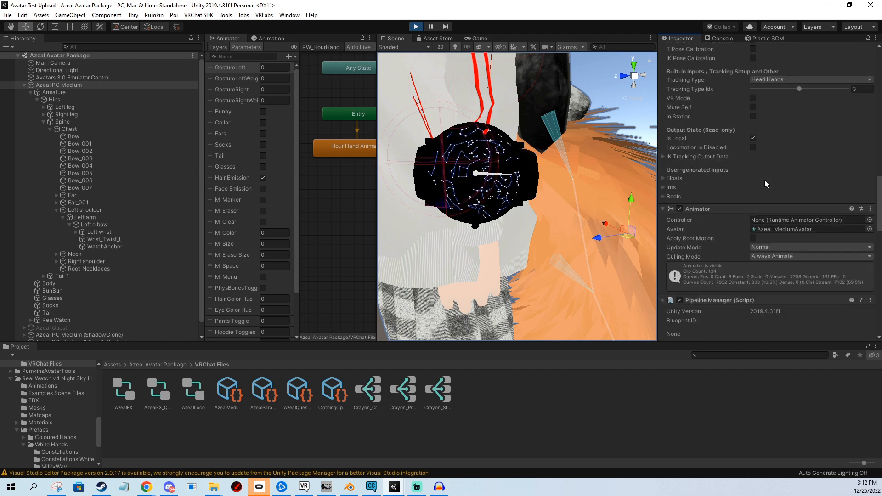
pyautogui.scroll(-3, 765, 180)
pyautogui.scroll(-1, 761, 182)
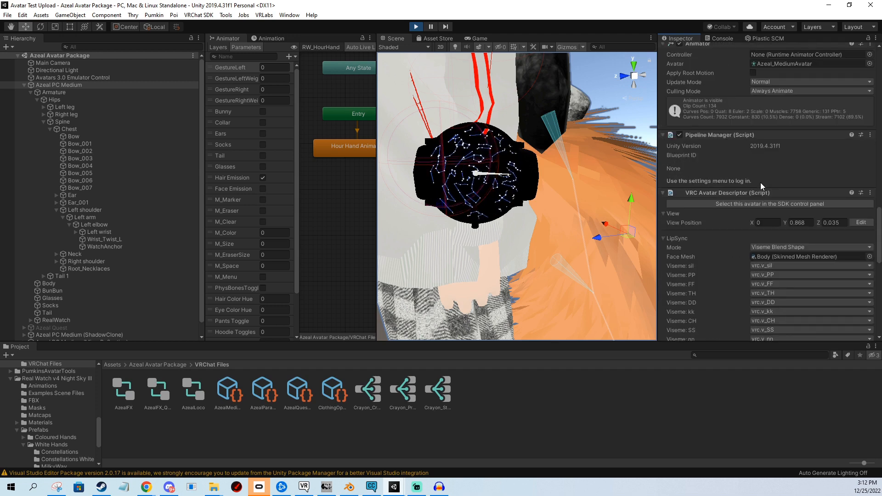
pyautogui.scroll(10, 762, 183)
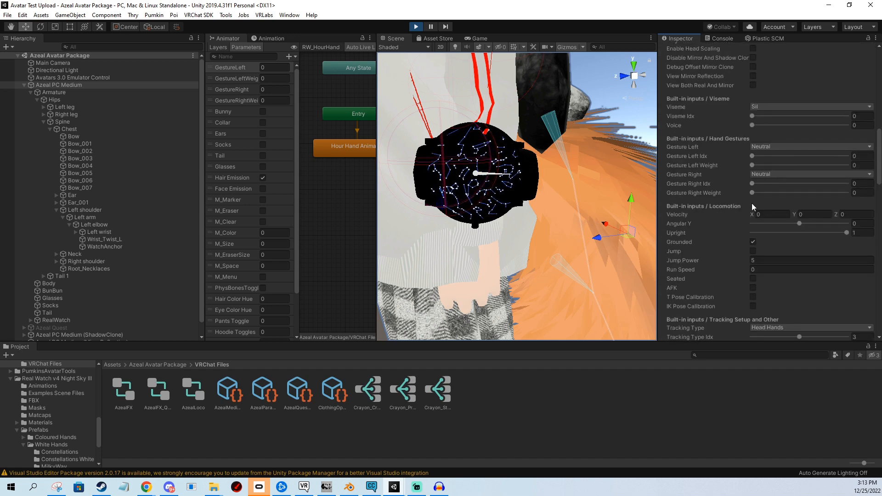
pyautogui.scroll(-6, 762, 216)
pyautogui.scroll(9, 766, 215)
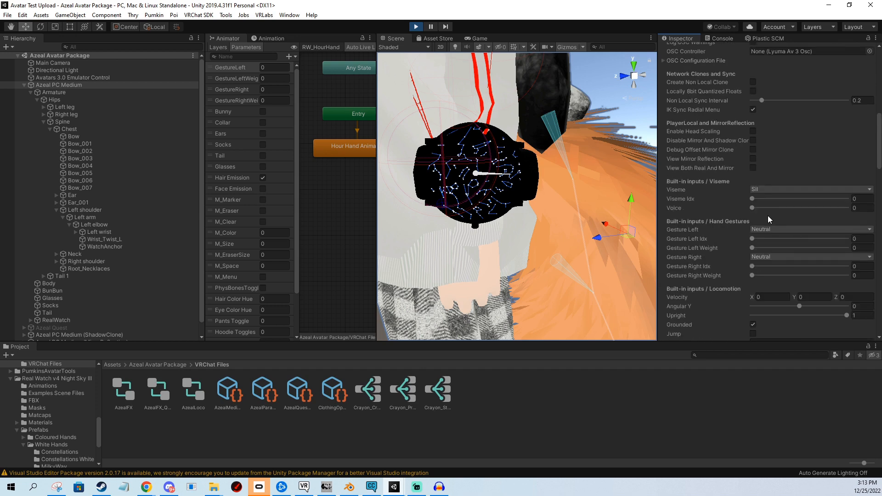
pyautogui.scroll(-9, 770, 215)
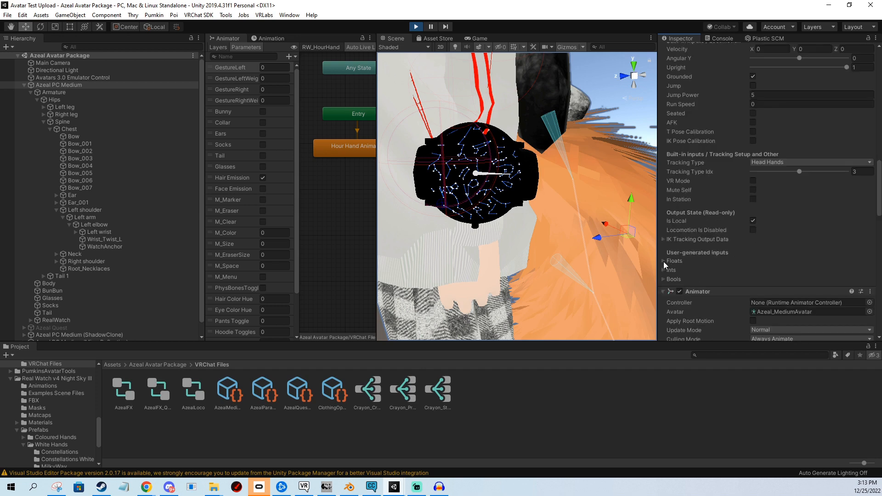
pyautogui.click(664, 261)
pyautogui.scroll(-6, 717, 237)
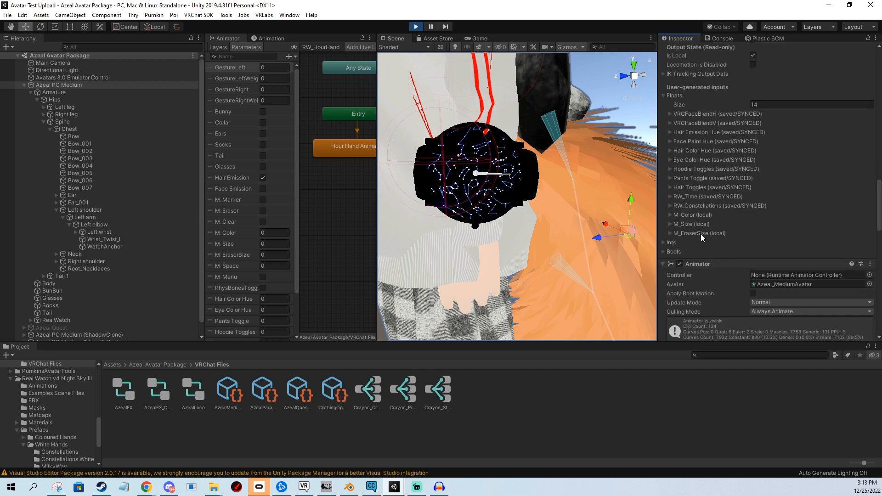
pyautogui.click(671, 196)
pyautogui.click(671, 234)
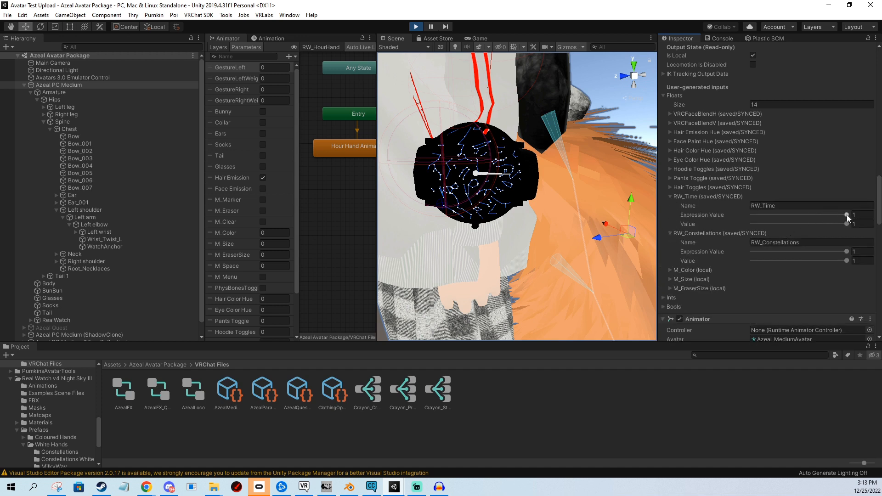
# Step: Test the watch by setting RW_Time's expression value to 0.9235 and RW_Constellations' expression value to about 0.534
pyautogui.moveTo(847, 214)
pyautogui.mouseDown()
pyautogui.moveTo(817, 217)
pyautogui.moveTo(830, 216)
pyautogui.mouseUp()
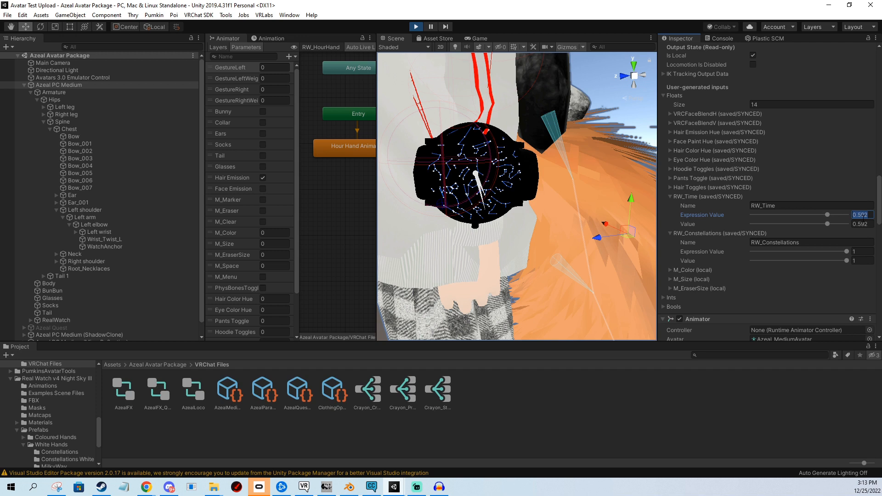
pyautogui.write('0.9235')
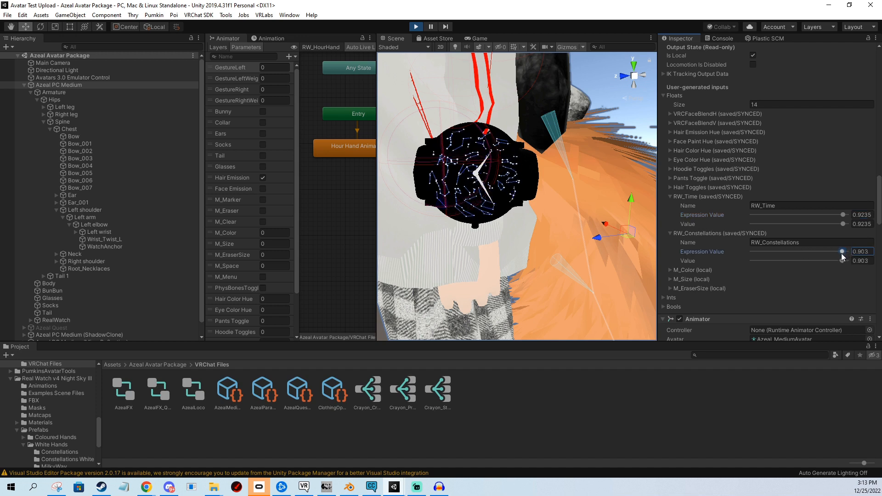
pyautogui.moveTo(849, 255)
pyautogui.mouseDown()
pyautogui.moveTo(815, 259)
pyautogui.moveTo(843, 254)
pyautogui.mouseUp()
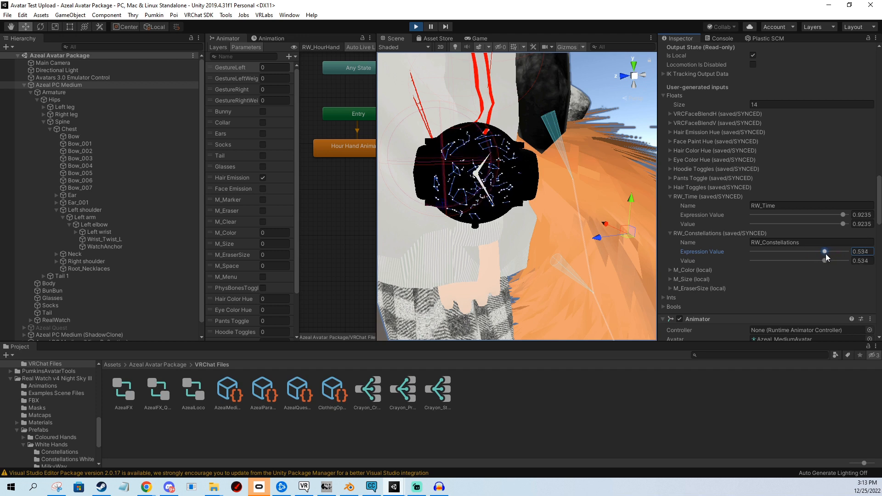
# Step: Exit Play mode after the watch test
pyautogui.scroll(8, 777, 221)
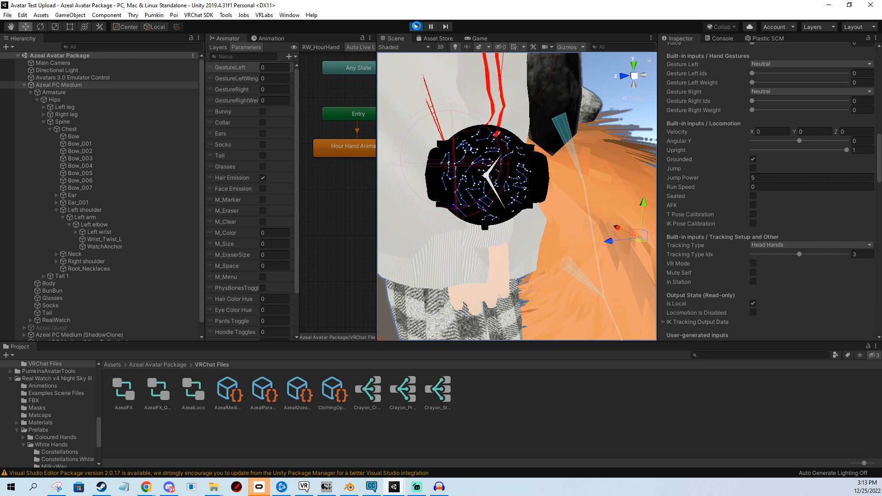
pyautogui.click(416, 26)
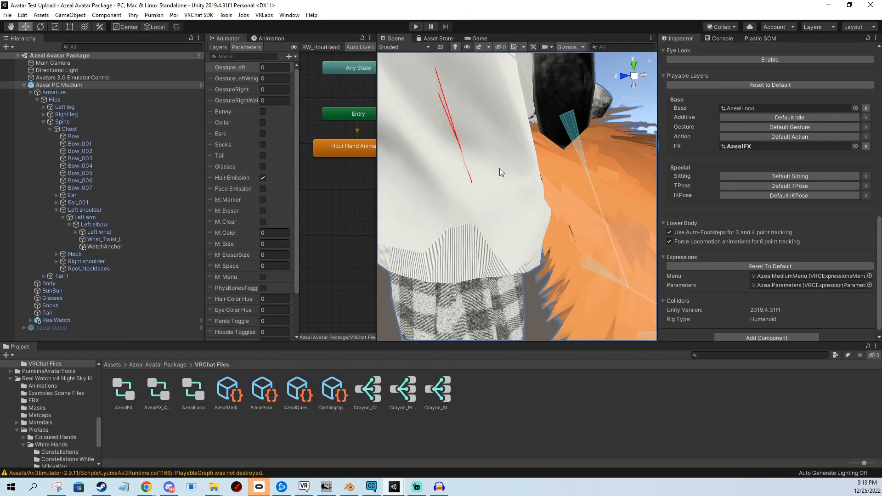
# Step: Open the avatar's AzealParameters asset to review the RW_Time, RW_Constellations and RotationShowcase entries, and bring the whole avatar into view
pyautogui.scroll(-1, 838, 195)
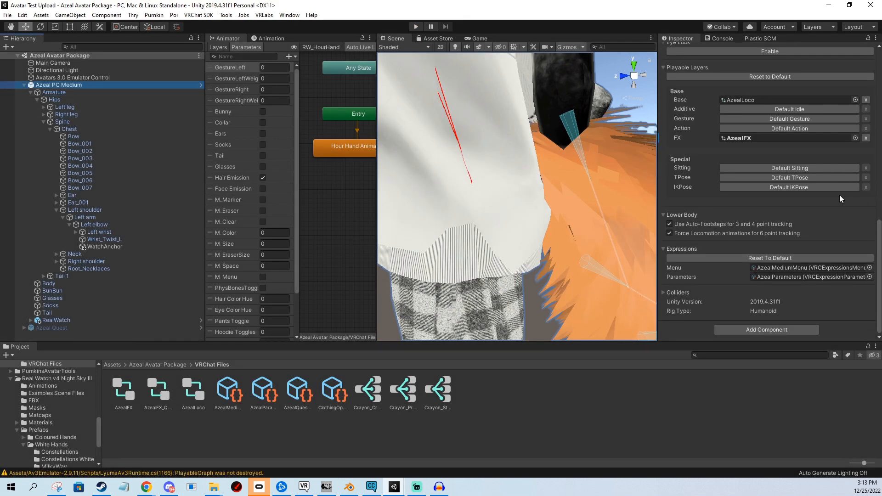
pyautogui.doubleClick(785, 279)
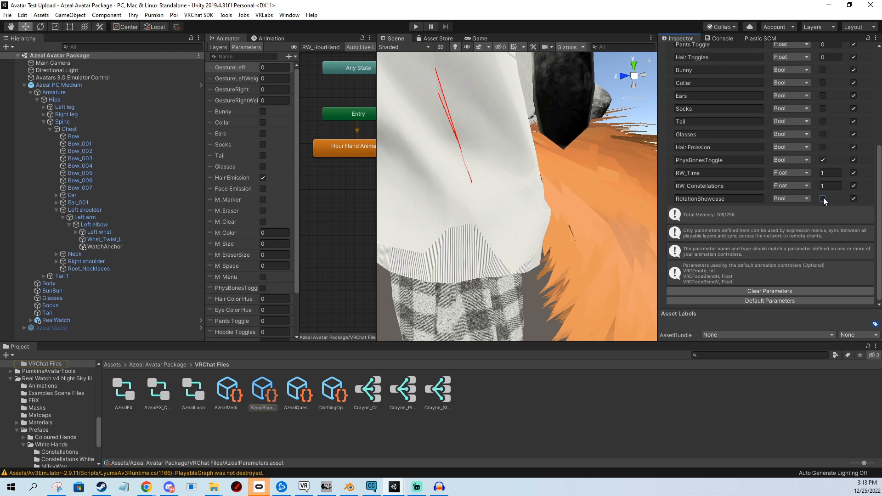
pyautogui.moveTo(542, 160); pyautogui.dragTo(539, 158, button='right')
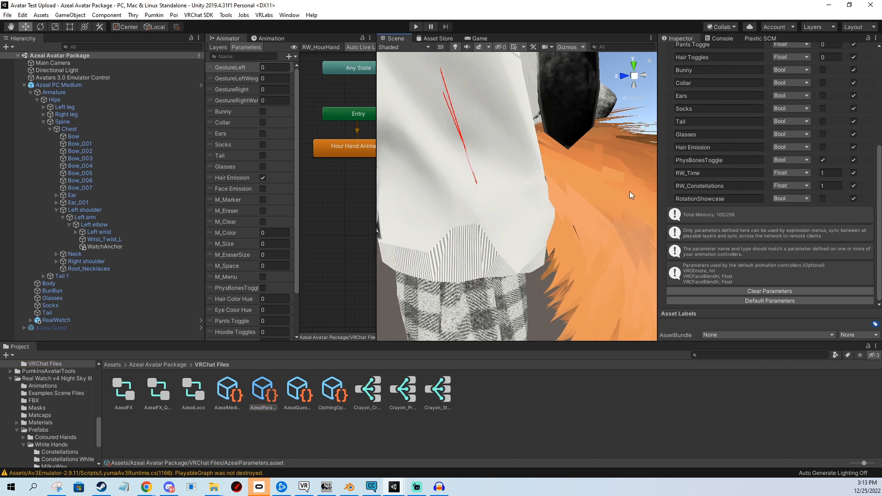
pyautogui.scroll(-5, 501, 220)
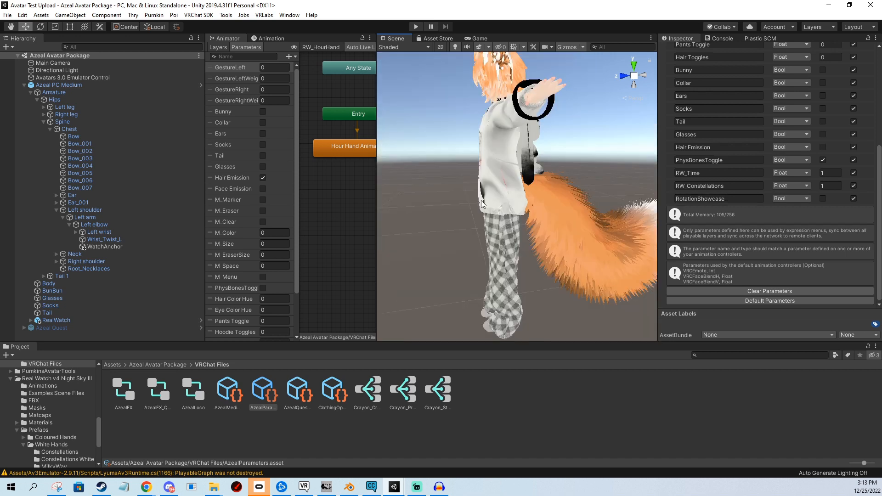
pyautogui.scroll(-2, 504, 220)
pyautogui.moveTo(505, 222); pyautogui.dragTo(510, 181, button='right')
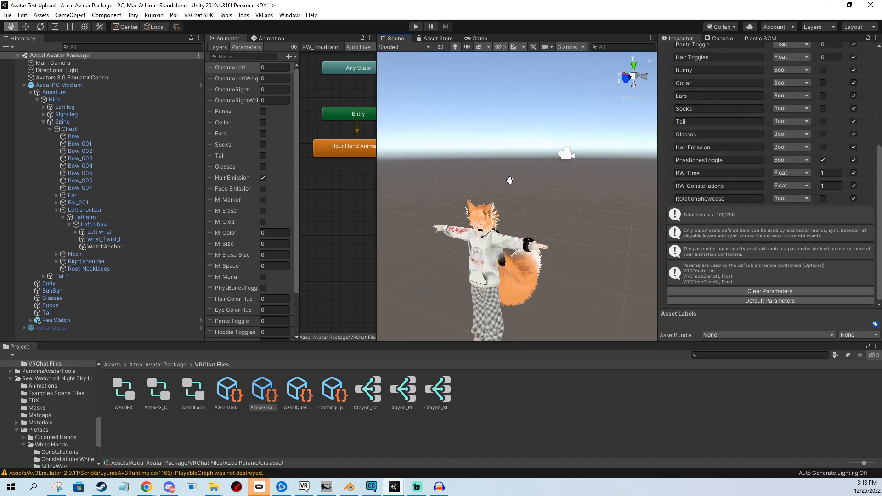
pyautogui.moveTo(508, 133); pyautogui.dragTo(506, 184, button='middle')
pyautogui.scroll(3, 528, 190)
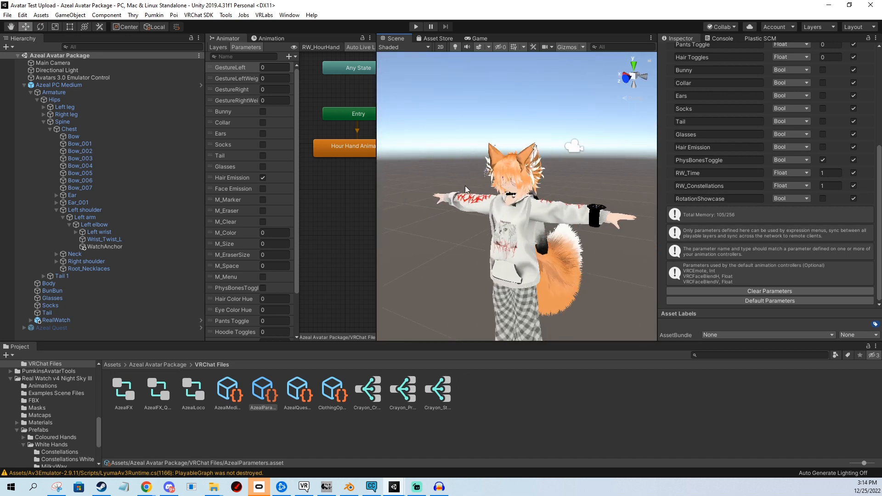
# Step: Switch to VRChat and look through the action menu's Options, OSC and Tools pages
pyautogui.hotkey('alt', 'Tab')
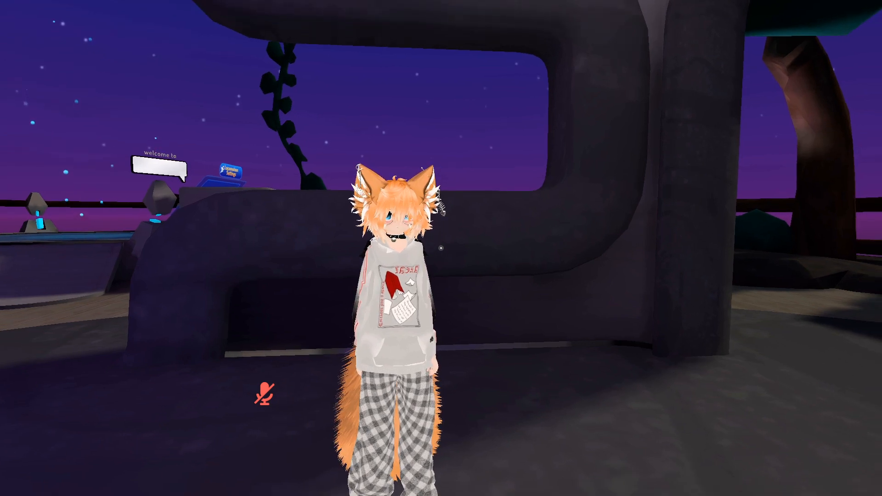
pyautogui.press('Escape')
pyautogui.press('Escape')
pyautogui.press('r')
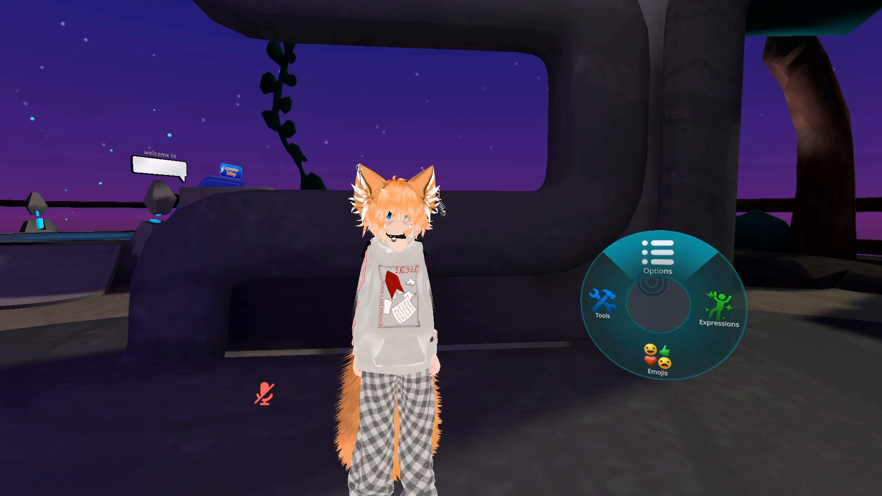
pyautogui.click(653, 283)
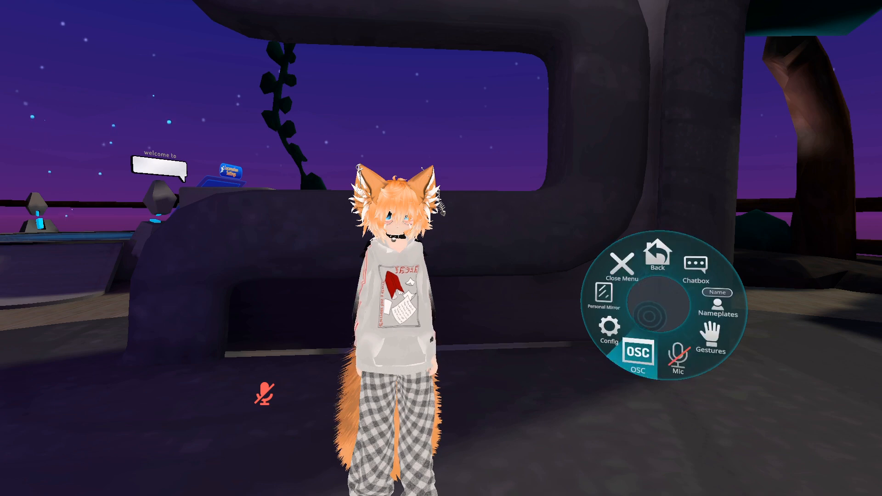
pyautogui.click(653, 322)
pyautogui.click(638, 306)
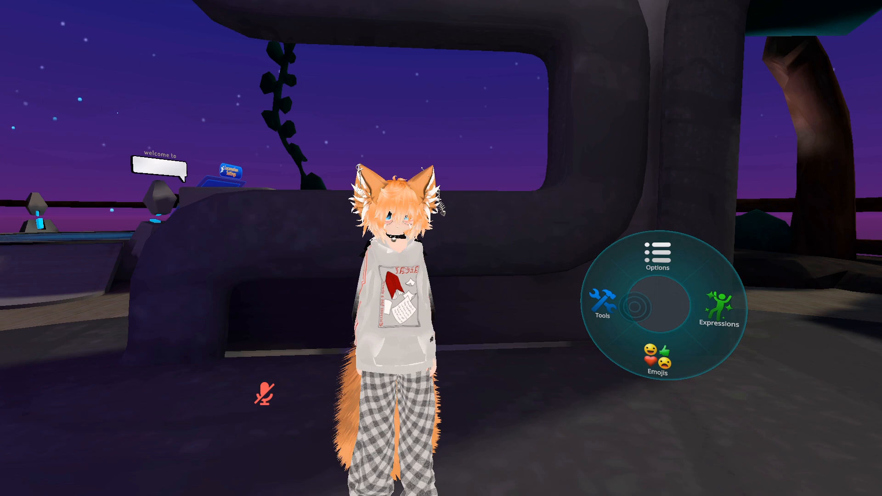
pyautogui.click(636, 307)
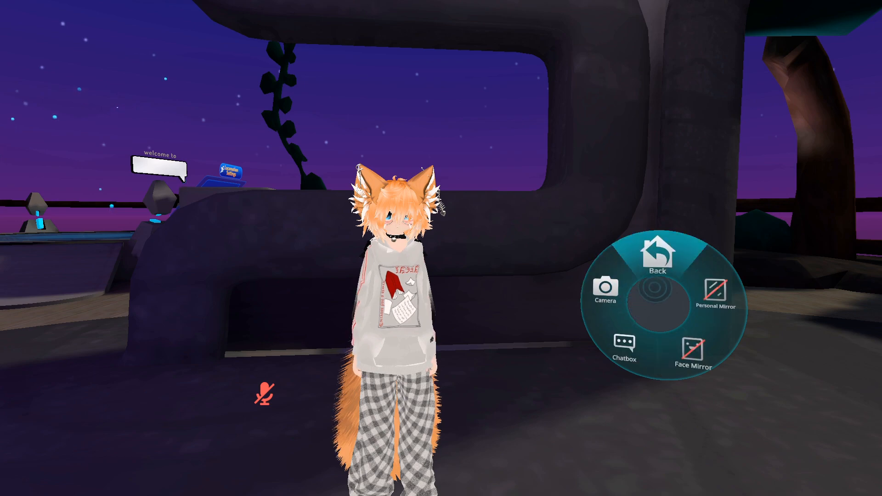
# Step: Walk the avatar closer to the mirror and bring the action menu back up
pyautogui.press('r')
pyautogui.press('a')
pyautogui.press('d')
pyautogui.press('w')
pyautogui.press('r')
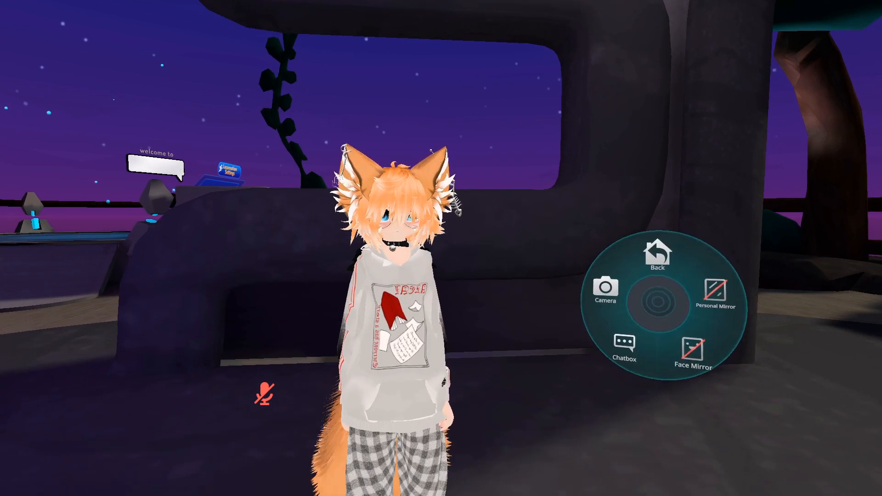
# Step: Open the OSC options and show the OSC Debug console to examine the incoming watch parameters, closing it again after viewing
pyautogui.click(659, 295)
pyautogui.click(659, 295)
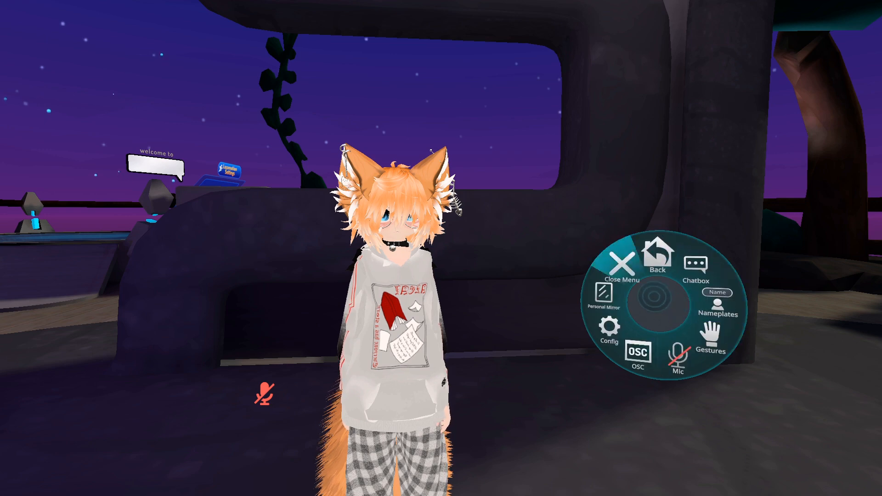
pyautogui.click(647, 319)
pyautogui.click(638, 309)
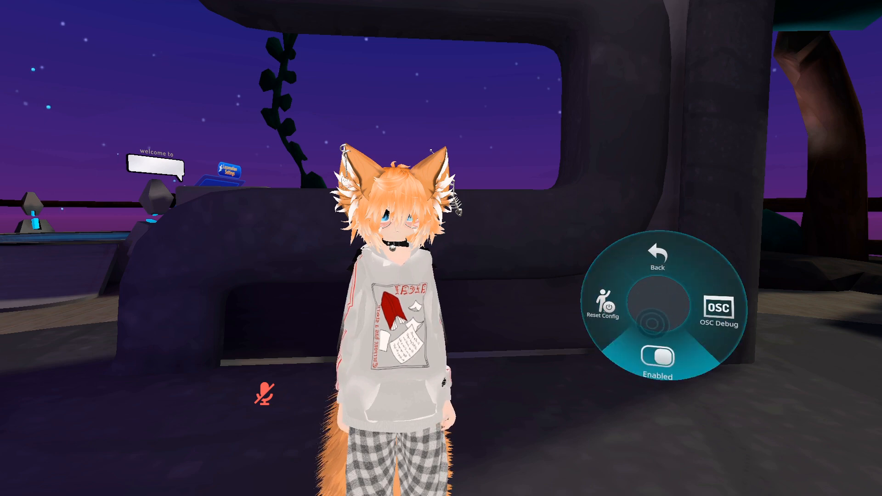
pyautogui.click(681, 309)
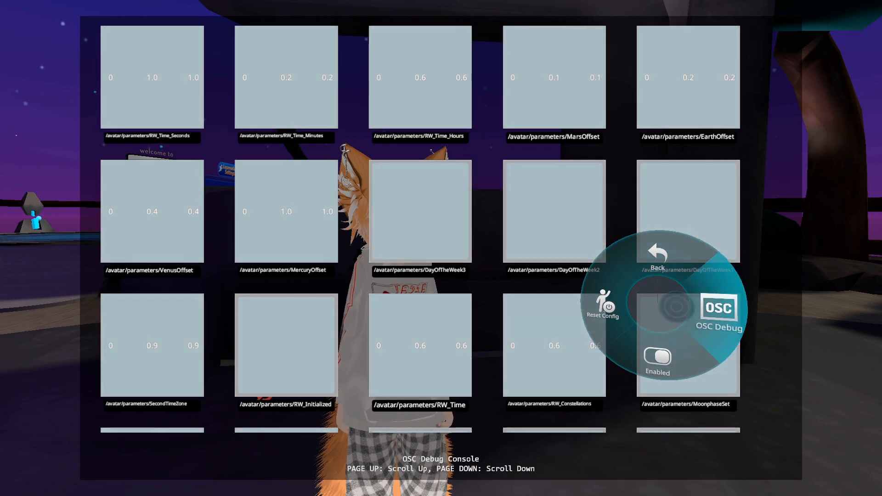
pyautogui.click(676, 306)
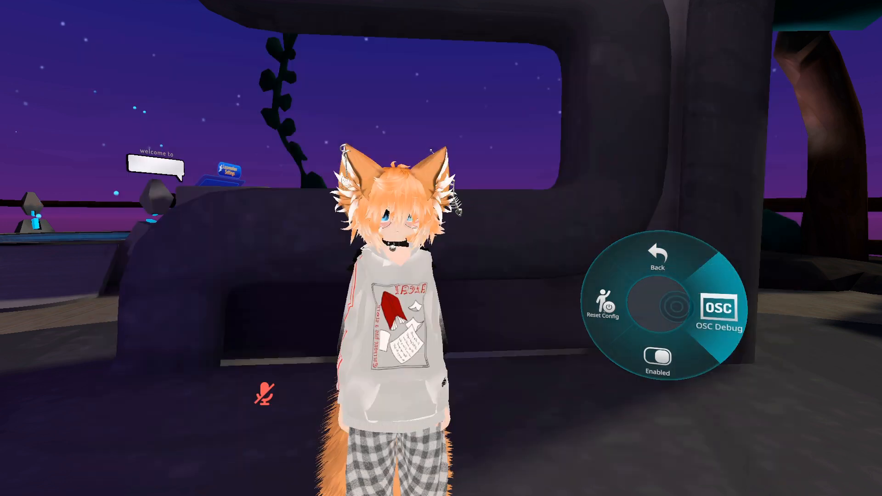